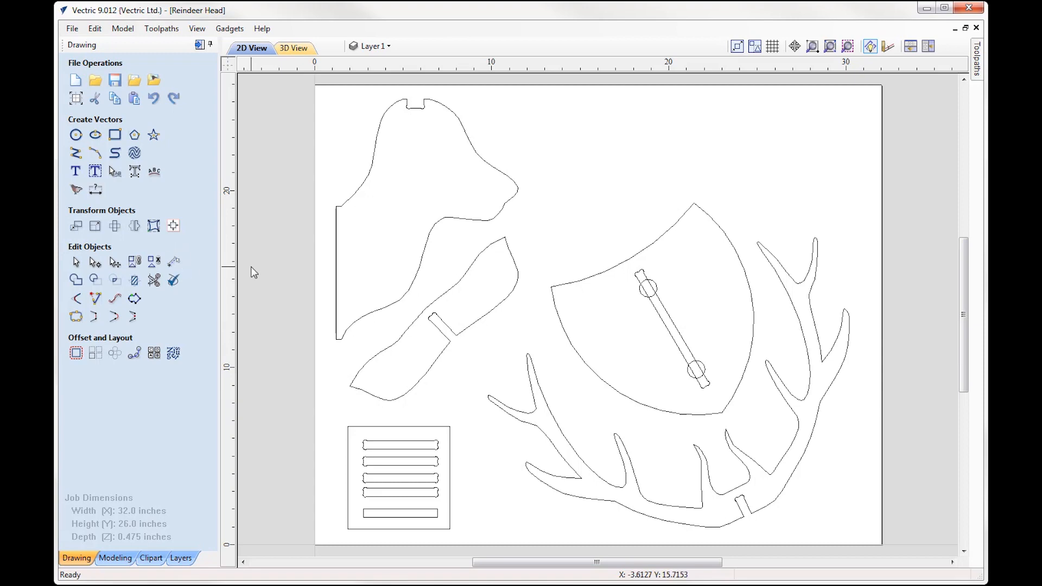
Measure the width of the slot opening at the base of the antlers between its two outer corners.
{"action": "scroll", "coordinate": [790, 523], "scroll_direction": "up", "scroll_amount": 6}
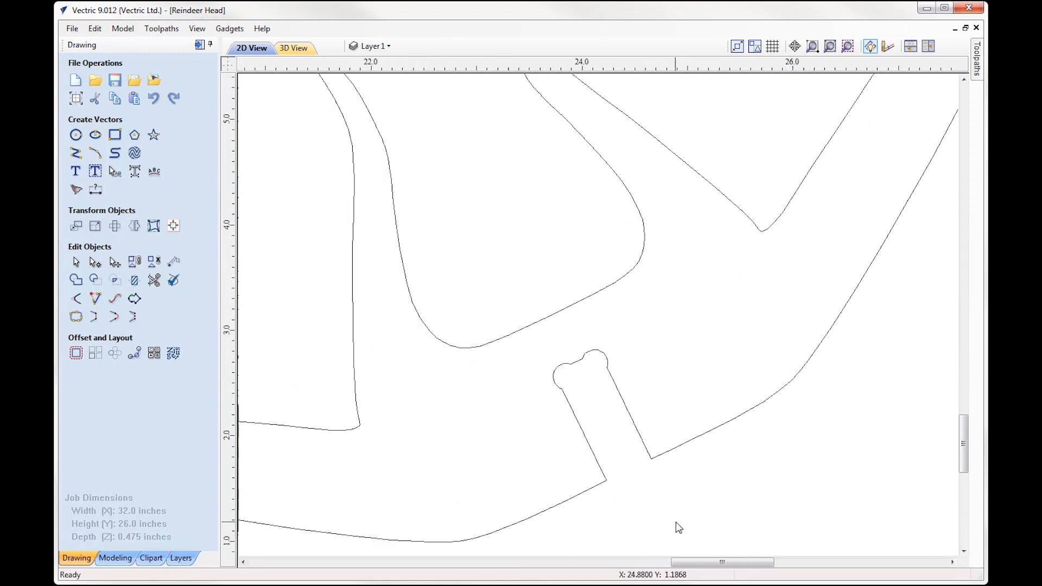
{"action": "left_click", "coordinate": [173, 261]}
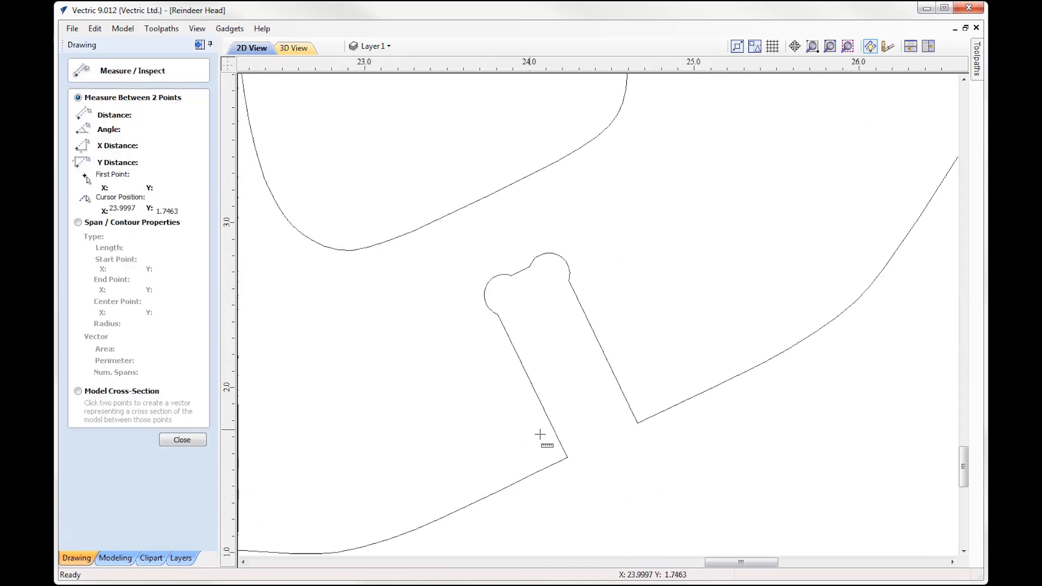
{"action": "left_click", "coordinate": [567, 456]}
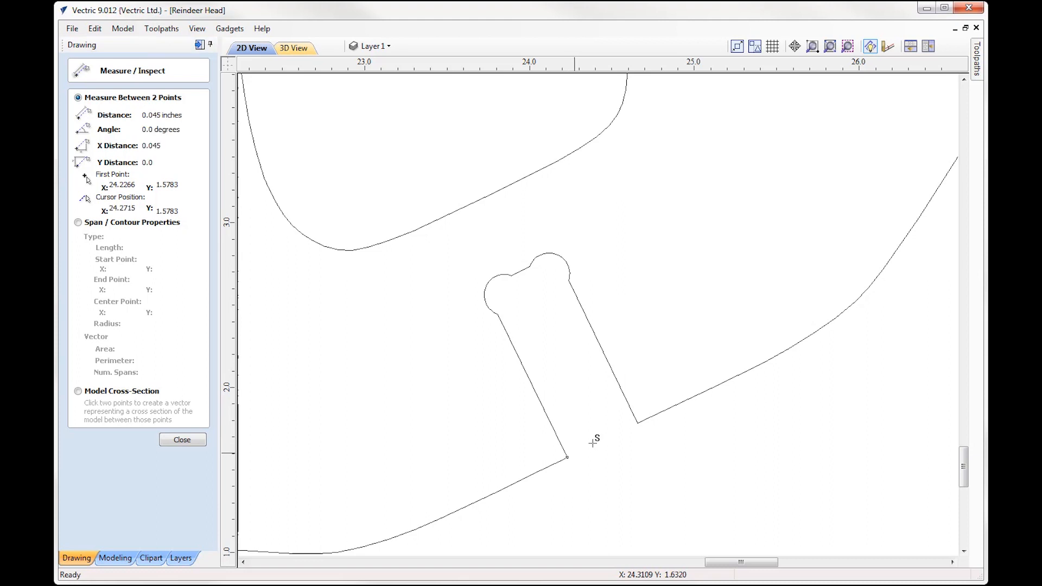
{"action": "left_click", "coordinate": [637, 426]}
{"action": "left_click", "coordinate": [182, 440]}
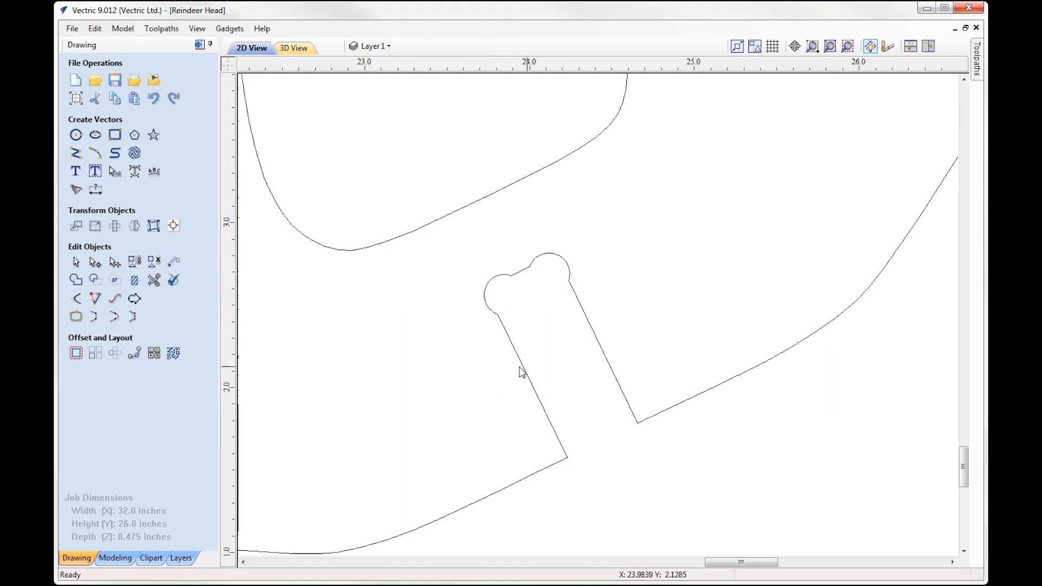
{"action": "scroll", "coordinate": [588, 392], "scroll_direction": "down", "scroll_amount": 1}
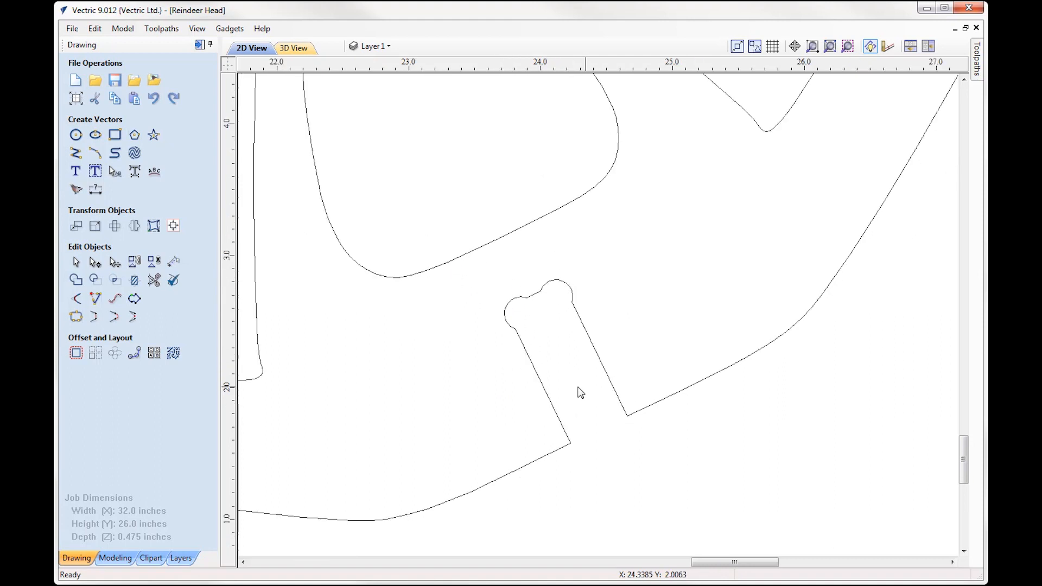
{"action": "scroll", "coordinate": [580, 392], "scroll_direction": "down", "scroll_amount": 5}
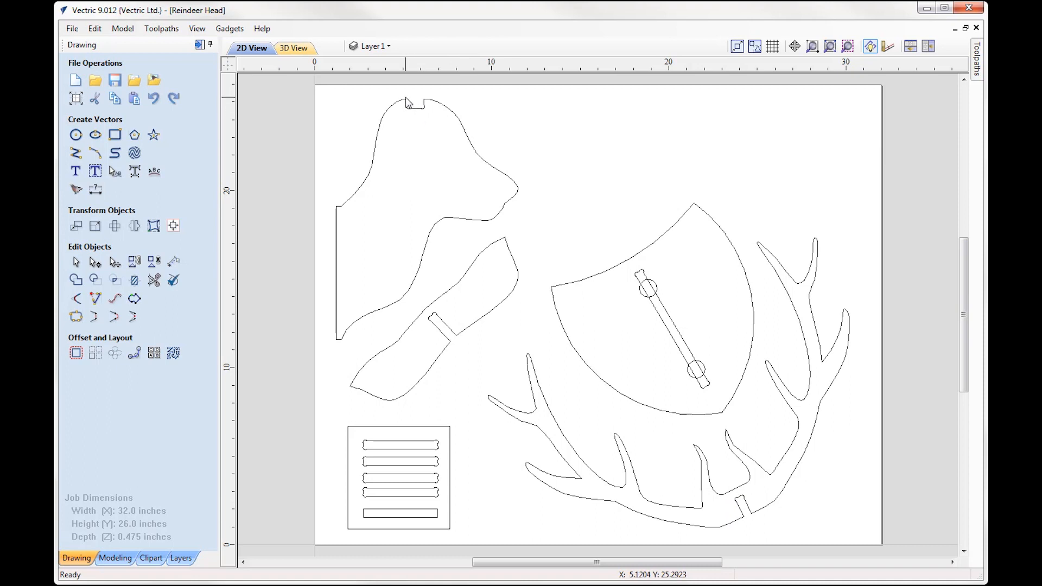
Measure the width of the notch opening at the top of the reindeer head between its two upper corners.
{"action": "scroll", "coordinate": [416, 101], "scroll_direction": "up", "scroll_amount": 2}
{"action": "scroll", "coordinate": [415, 103], "scroll_direction": "up", "scroll_amount": 3}
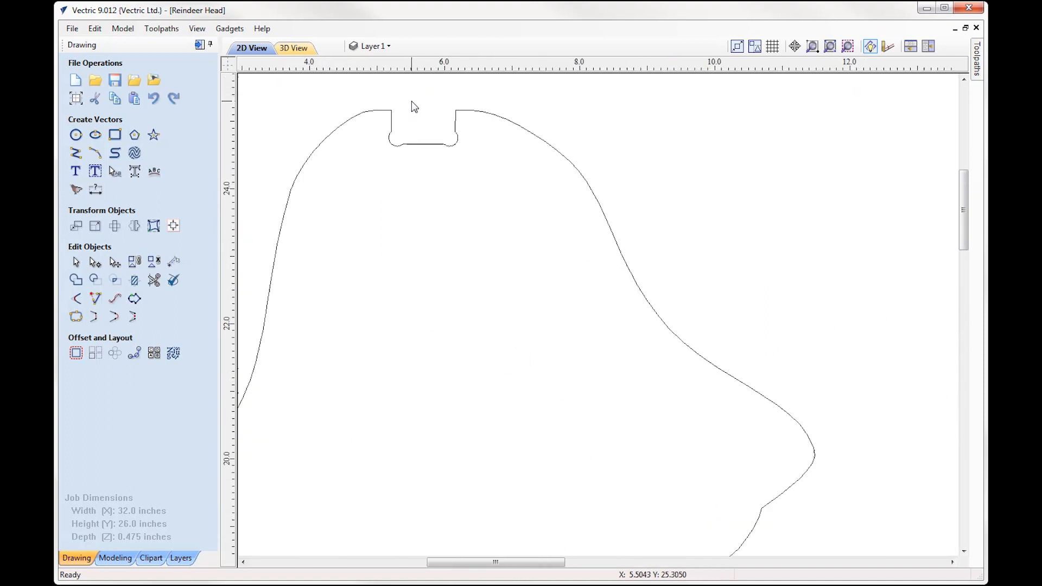
{"action": "left_click", "coordinate": [174, 263]}
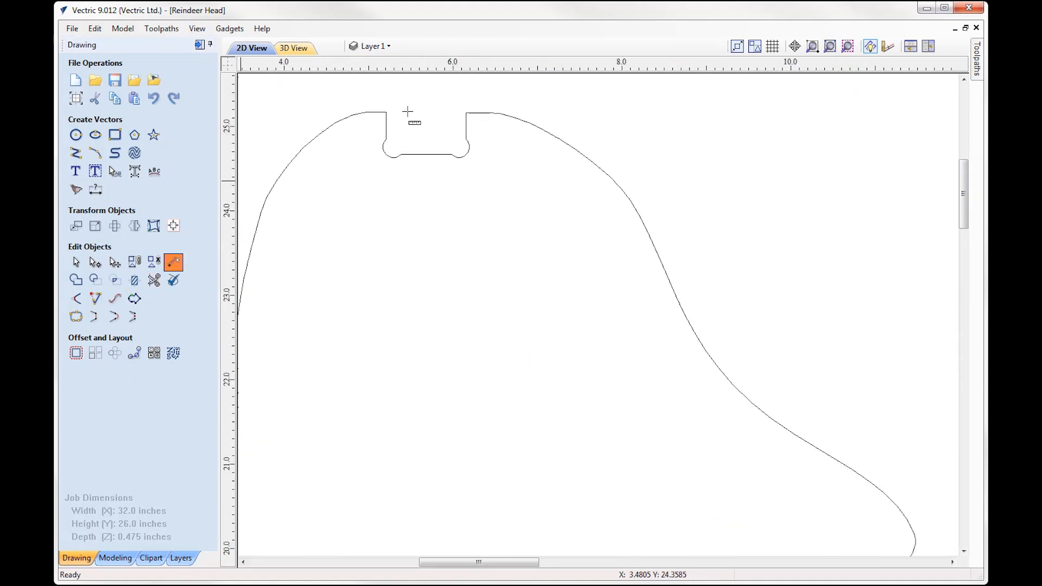
{"action": "left_click", "coordinate": [387, 113]}
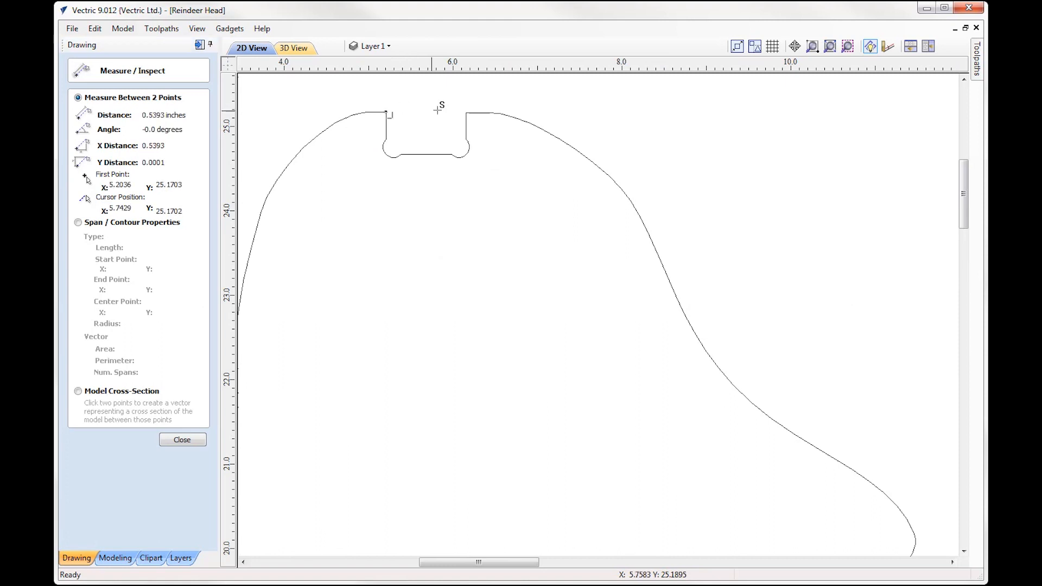
{"action": "left_click", "coordinate": [466, 113]}
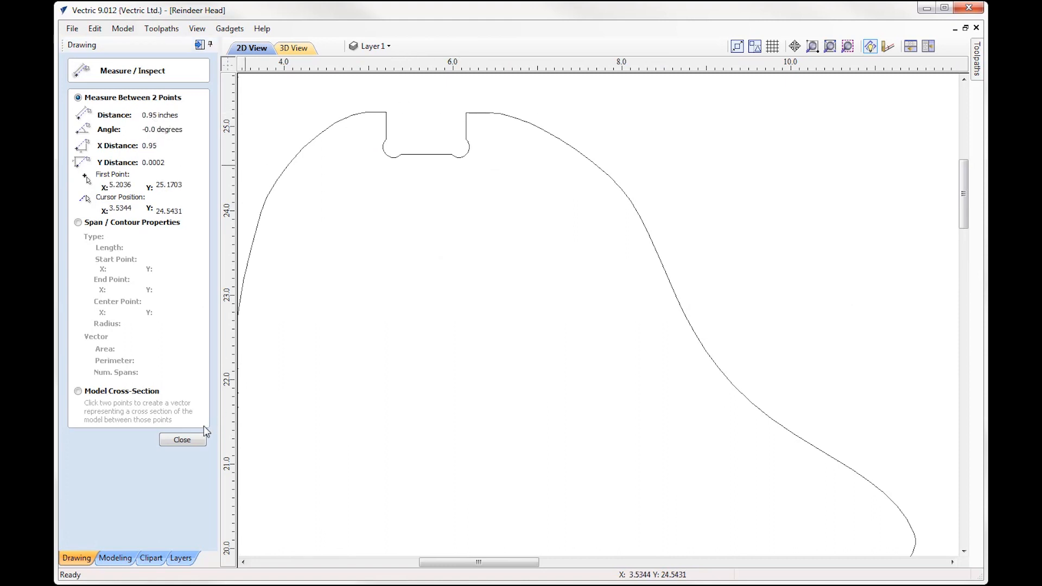
{"action": "left_click", "coordinate": [198, 439]}
{"action": "scroll", "coordinate": [342, 279], "scroll_direction": "down", "scroll_amount": 6}
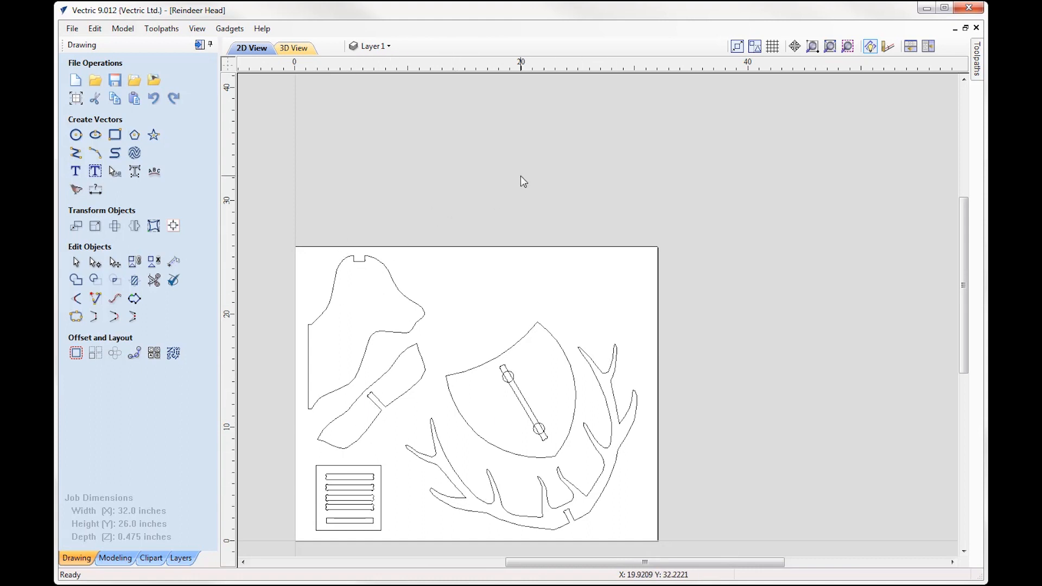
{"action": "key", "text": "F3"}
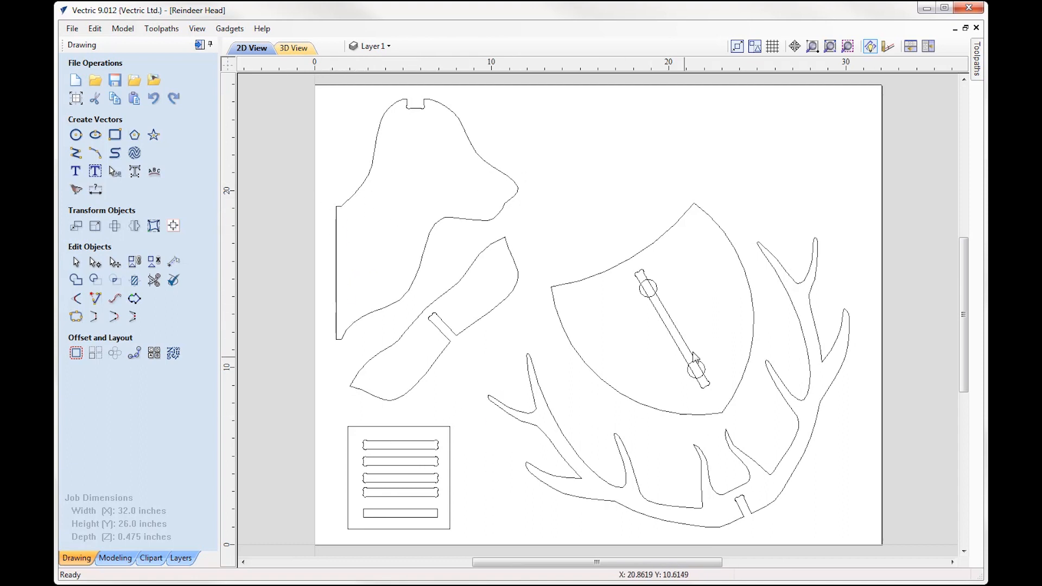
Select the long slot and then the upper washer circle on the shield to inspect them, clearing each selection.
{"action": "left_click", "coordinate": [640, 274]}
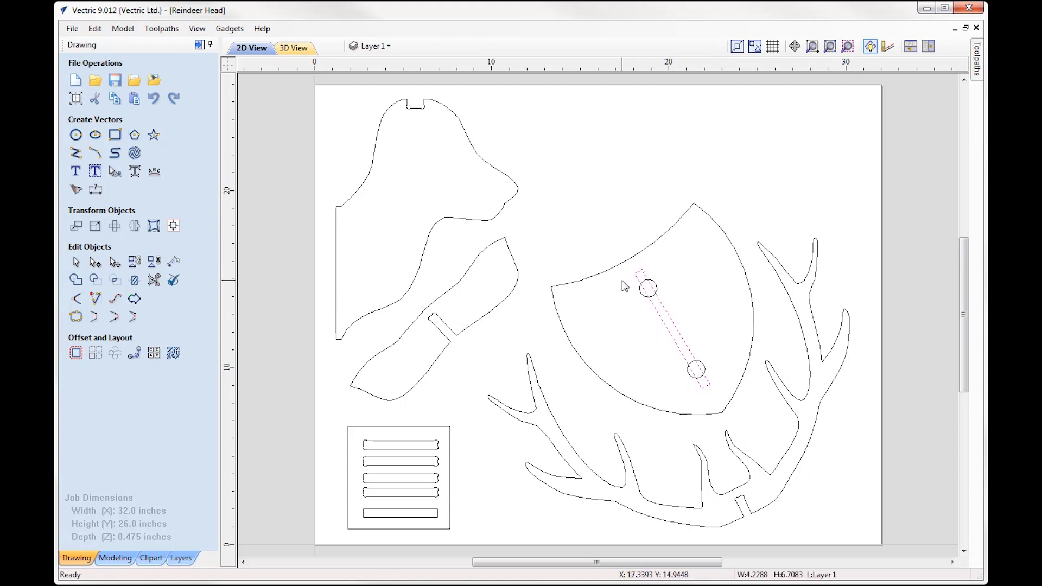
{"action": "left_click", "coordinate": [611, 348]}
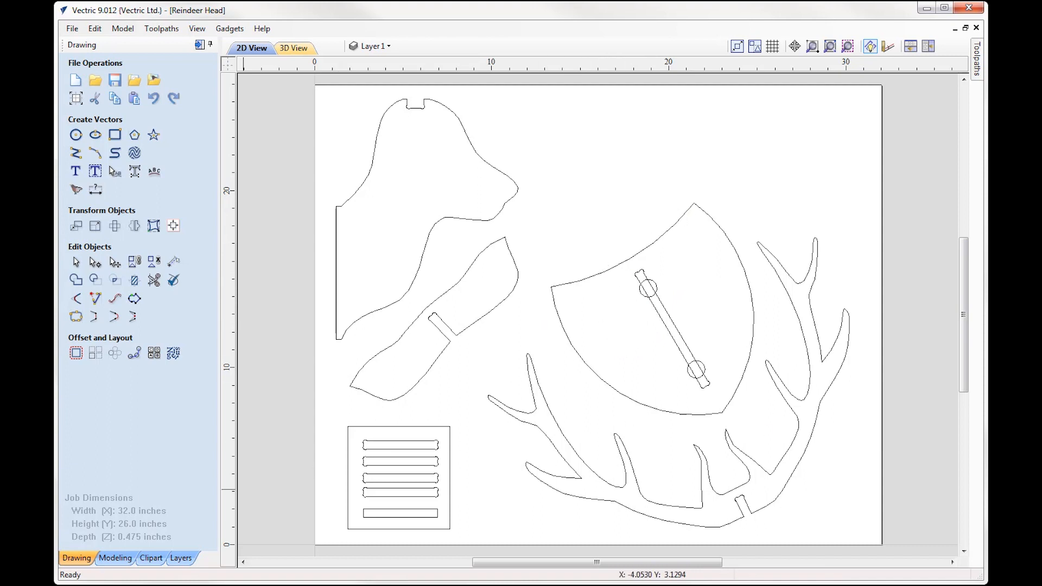
{"action": "left_click", "coordinate": [655, 283]}
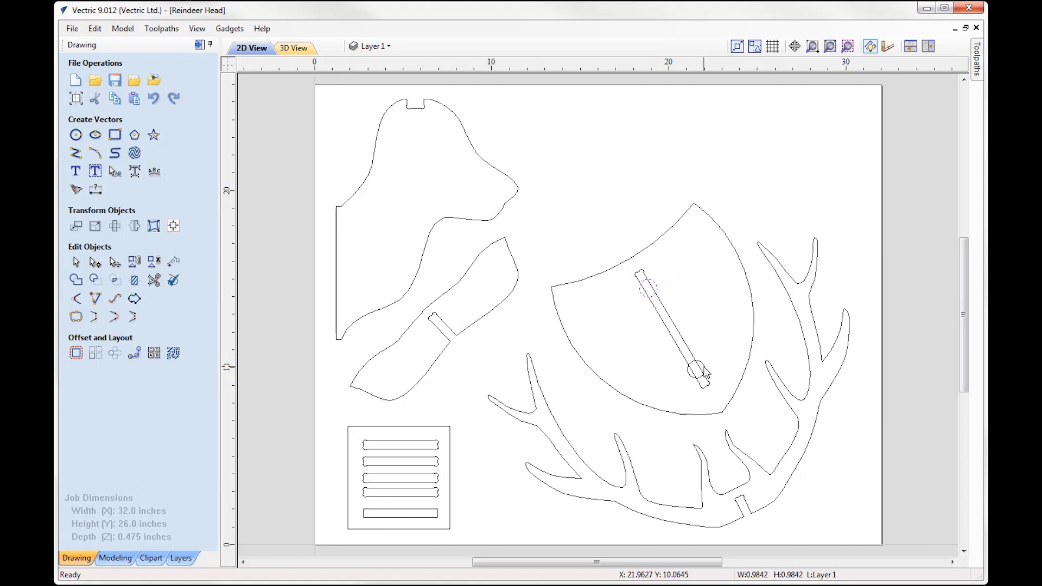
{"action": "left_click", "coordinate": [607, 316]}
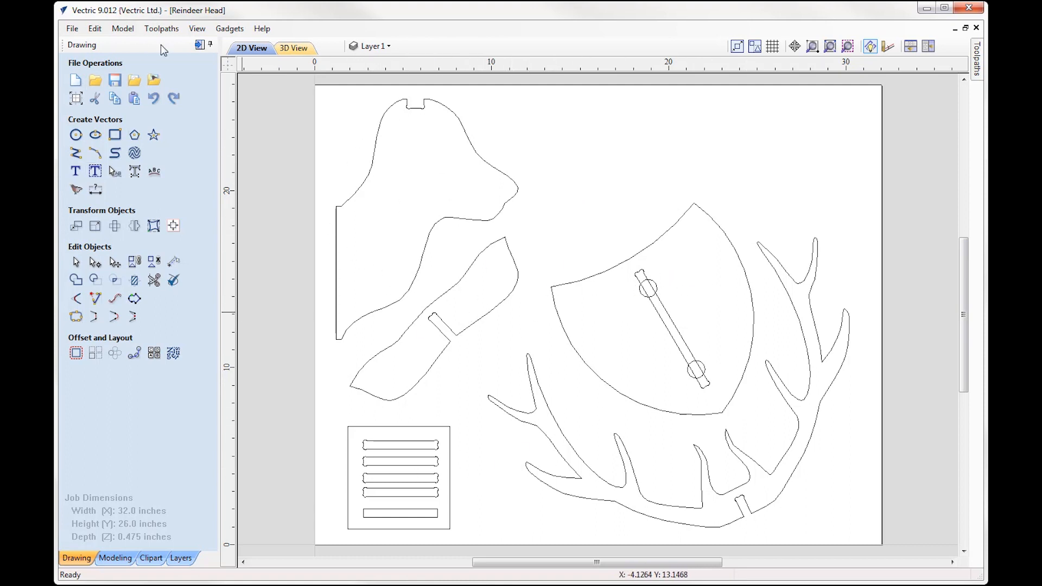
Switch to the toolpath layout and display the Pocket Test -0.005 toolpath as a solid 2D preview.
{"action": "left_click", "coordinate": [200, 45]}
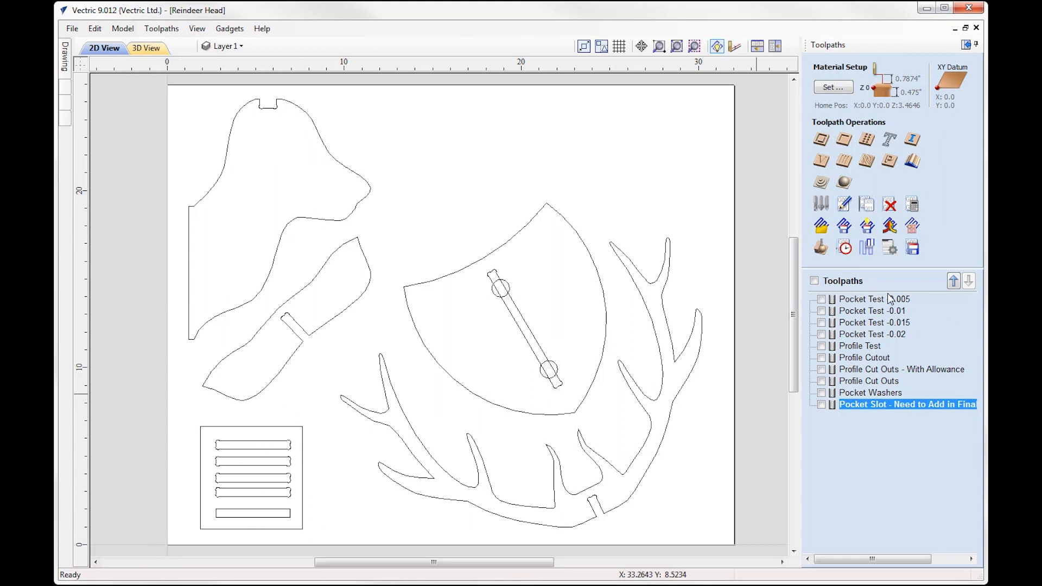
{"action": "left_click", "coordinate": [821, 299]}
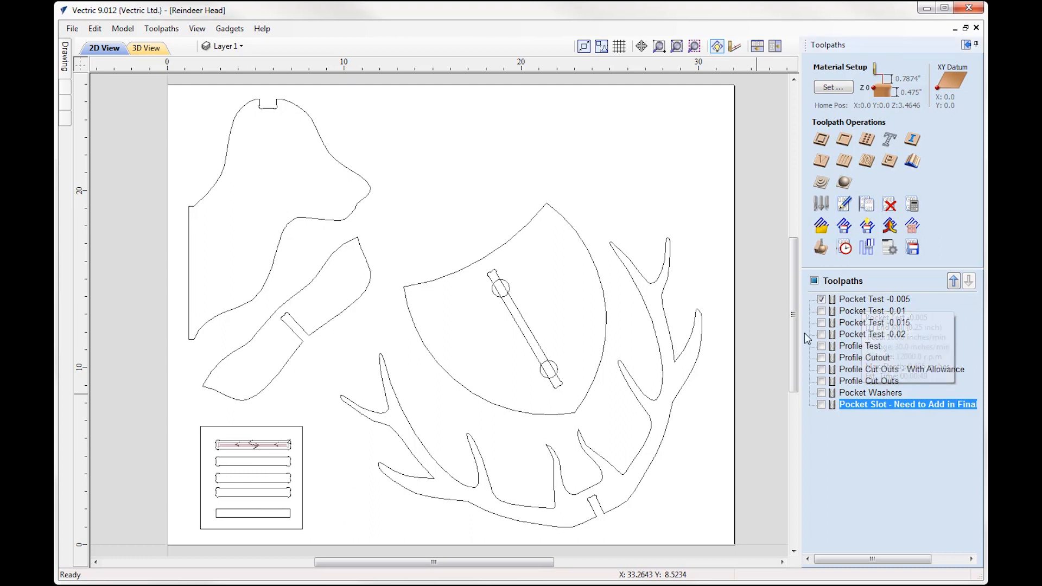
{"action": "left_click", "coordinate": [867, 300]}
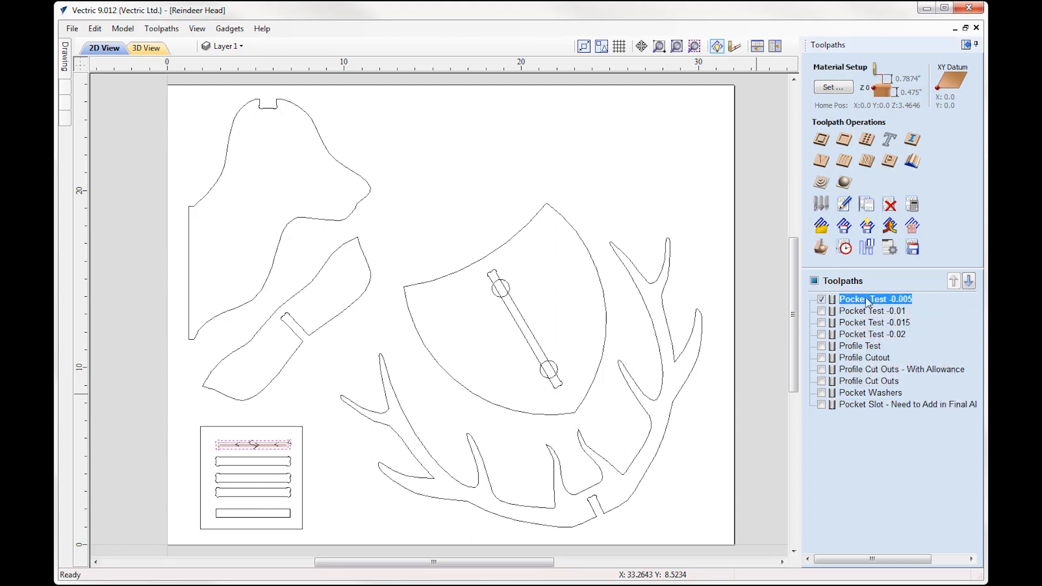
{"action": "left_click", "coordinate": [734, 46]}
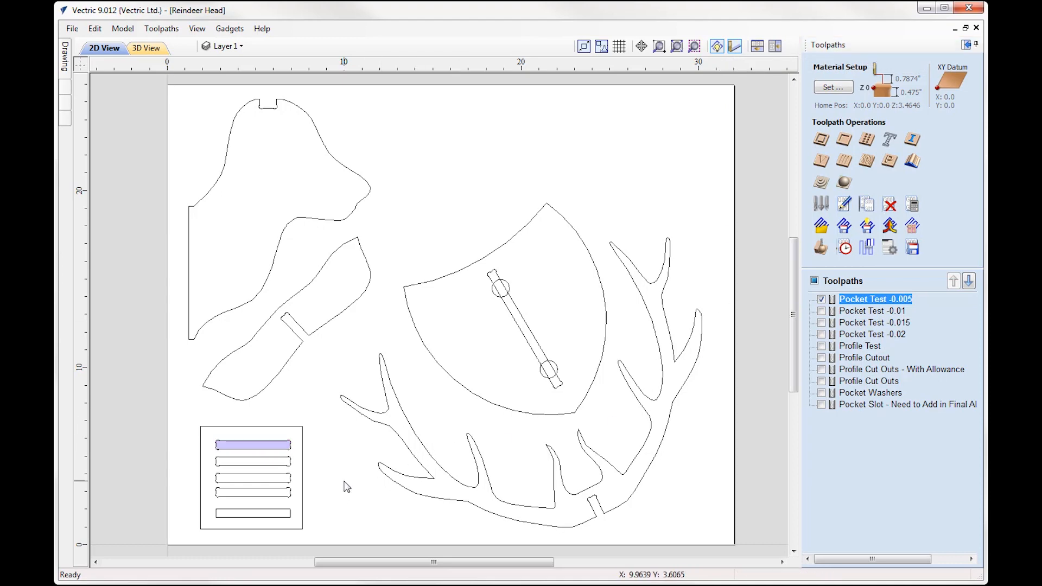
{"action": "scroll", "coordinate": [183, 522], "scroll_direction": "up", "scroll_amount": 3}
{"action": "scroll", "coordinate": [384, 383], "scroll_direction": "up", "scroll_amount": 3}
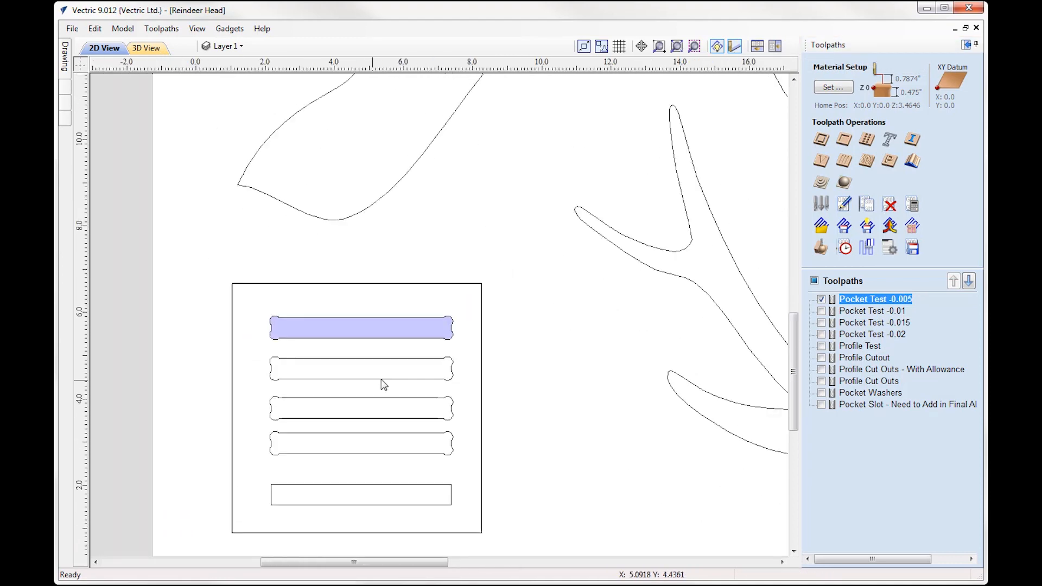
{"action": "scroll", "coordinate": [261, 486], "scroll_direction": "up", "scroll_amount": 1}
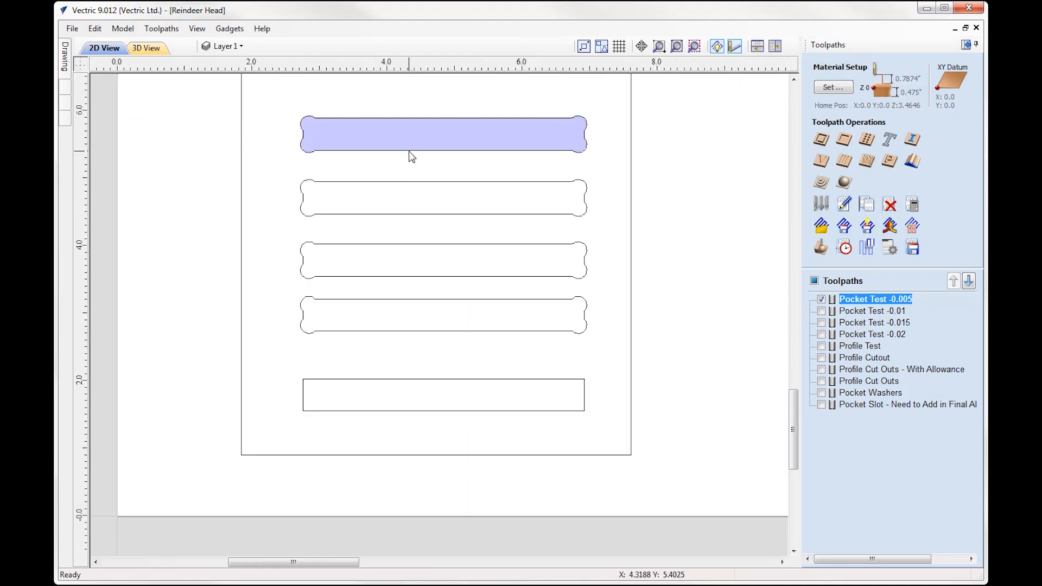
{"action": "scroll", "coordinate": [405, 99], "scroll_direction": "up", "scroll_amount": 1}
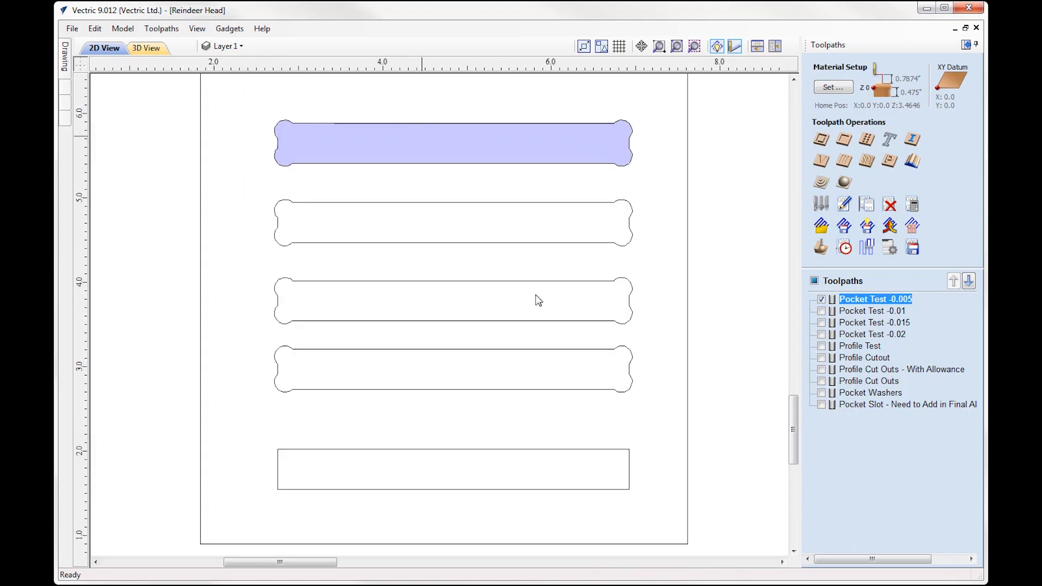
Review the Pocket Test -0.005 settings, inspect the plain test rectangle and the pocket's rounded end, and close the settings without recalculating.
{"action": "double_click", "coordinate": [878, 306]}
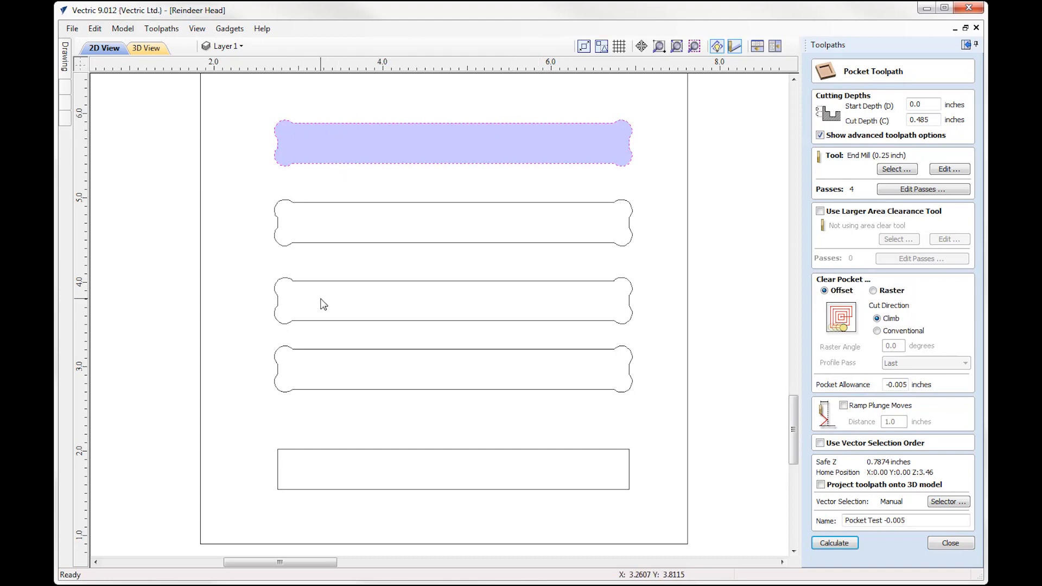
{"action": "left_click", "coordinate": [315, 449]}
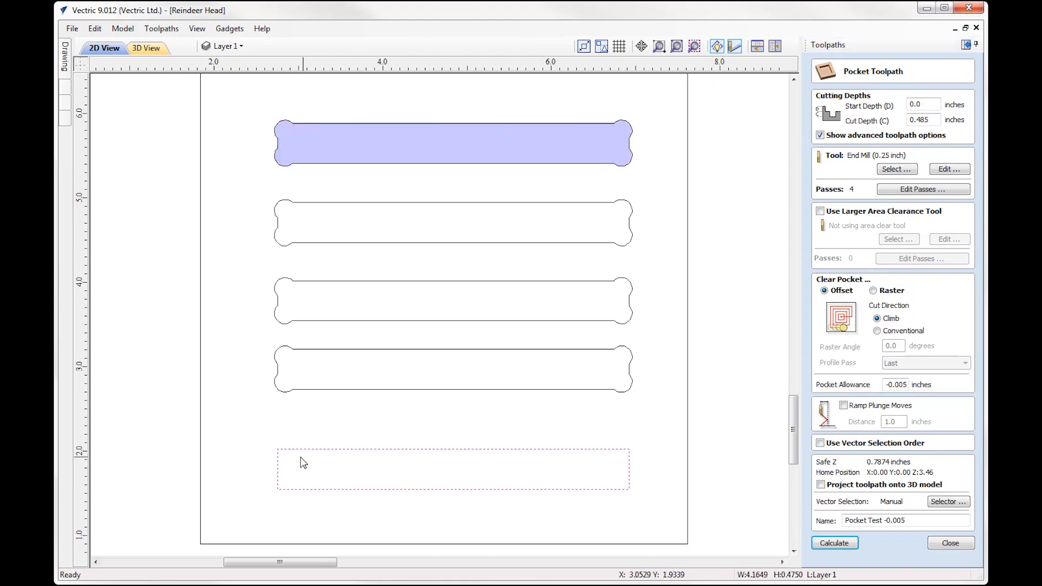
{"action": "left_click", "coordinate": [372, 449]}
{"action": "mouse_move", "coordinate": [452, 470]}
{"action": "left_mouse_down"}
{"action": "mouse_move", "coordinate": [451, 132]}
{"action": "mouse_move", "coordinate": [442, 270]}
{"action": "mouse_move", "coordinate": [454, 318]}
{"action": "mouse_move", "coordinate": [453, 457]}
{"action": "left_mouse_up"}
{"action": "left_click", "coordinate": [626, 128]}
{"action": "scroll", "coordinate": [630, 130], "scroll_direction": "up", "scroll_amount": 6}
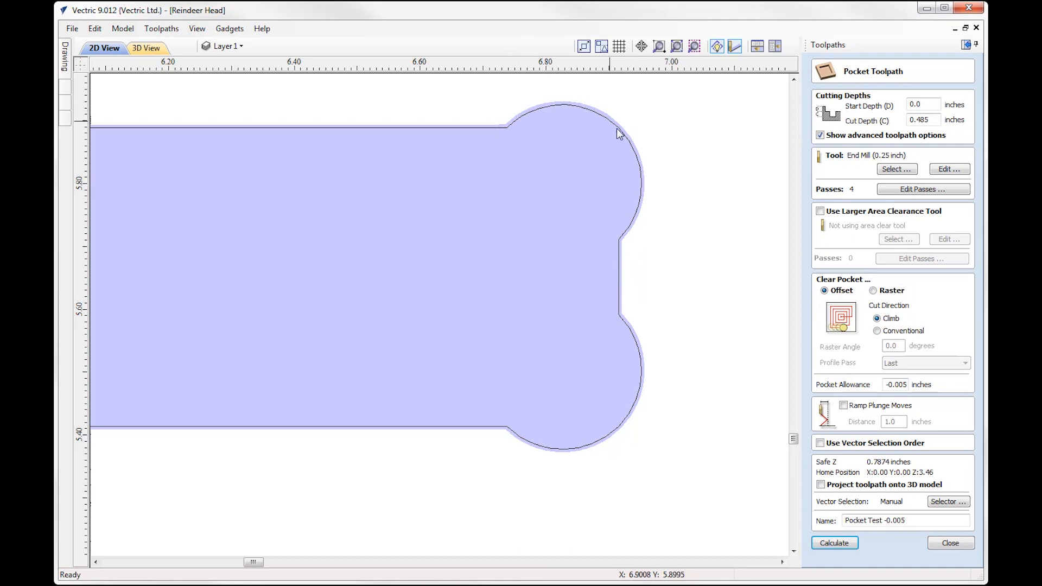
{"action": "scroll", "coordinate": [628, 197], "scroll_direction": "down", "scroll_amount": 3}
{"action": "scroll", "coordinate": [671, 208], "scroll_direction": "down", "scroll_amount": 2}
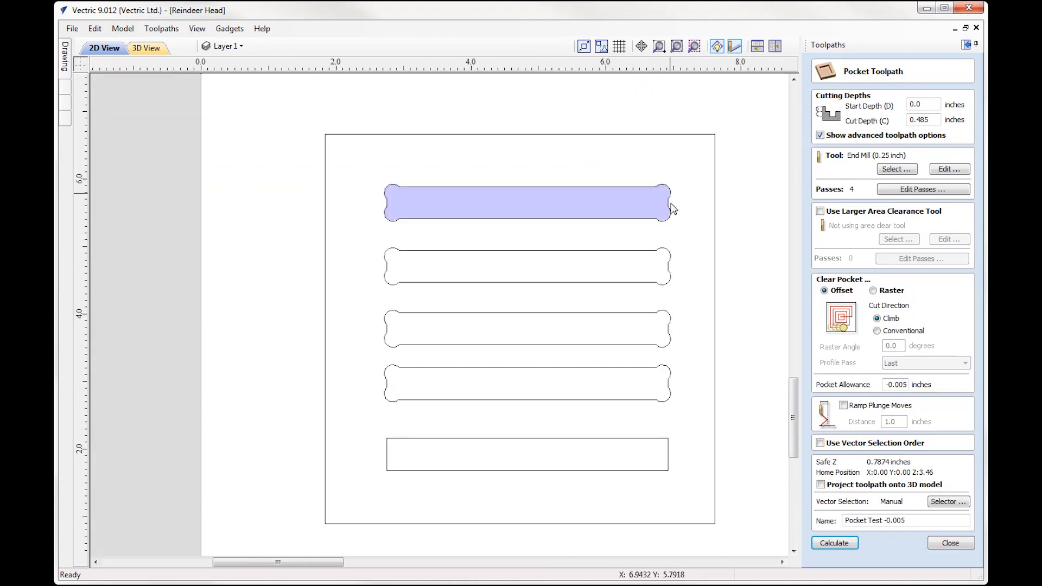
{"action": "left_click", "coordinate": [964, 543]}
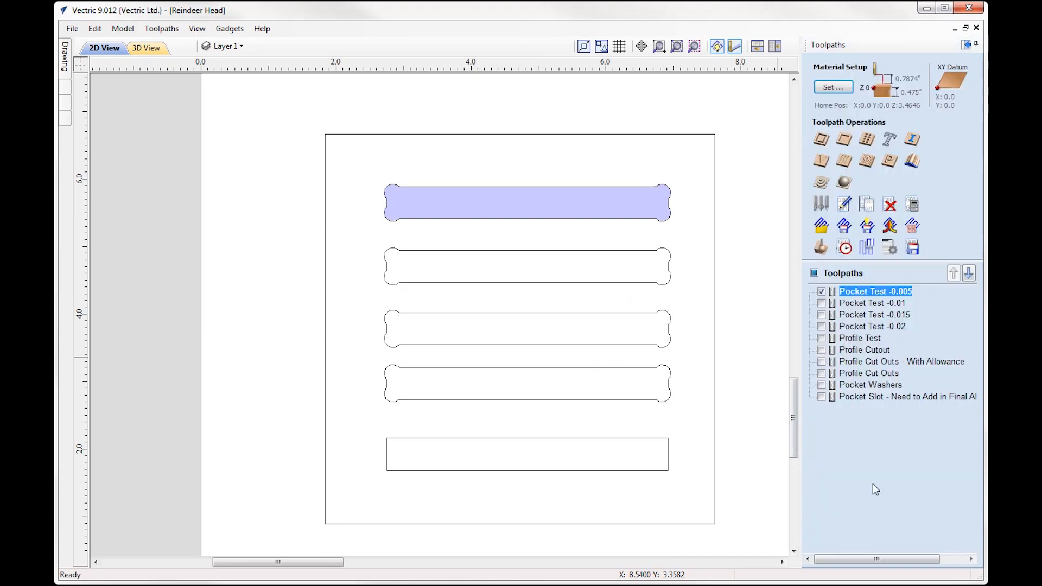
Display the Pocket Test -0.01, -0.015 and -0.02 and Profile Test toolpaths in the 2D view to compare their allowances.
{"action": "left_click", "coordinate": [821, 303]}
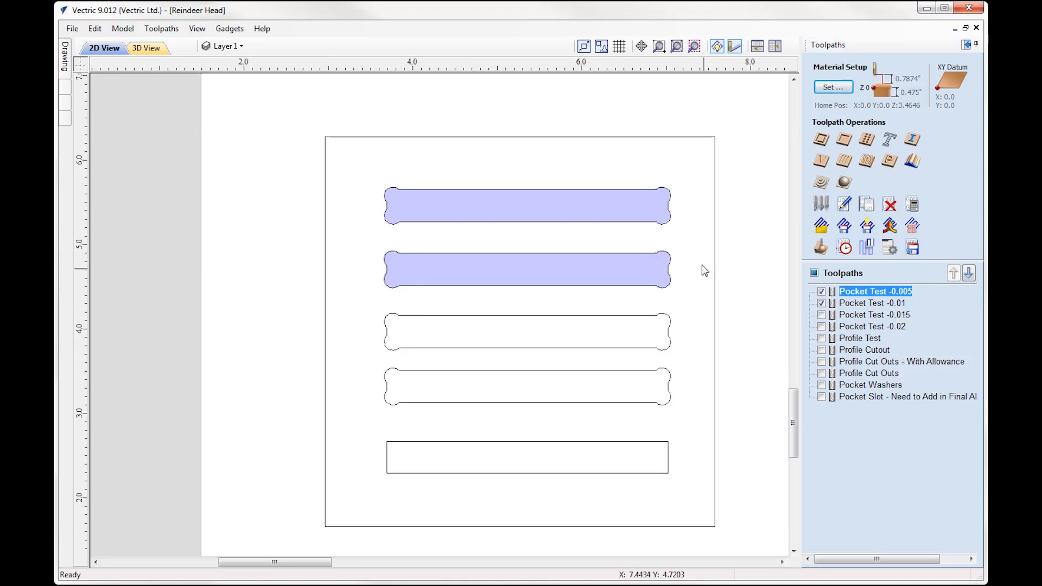
{"action": "scroll", "coordinate": [701, 265], "scroll_direction": "up", "scroll_amount": 3}
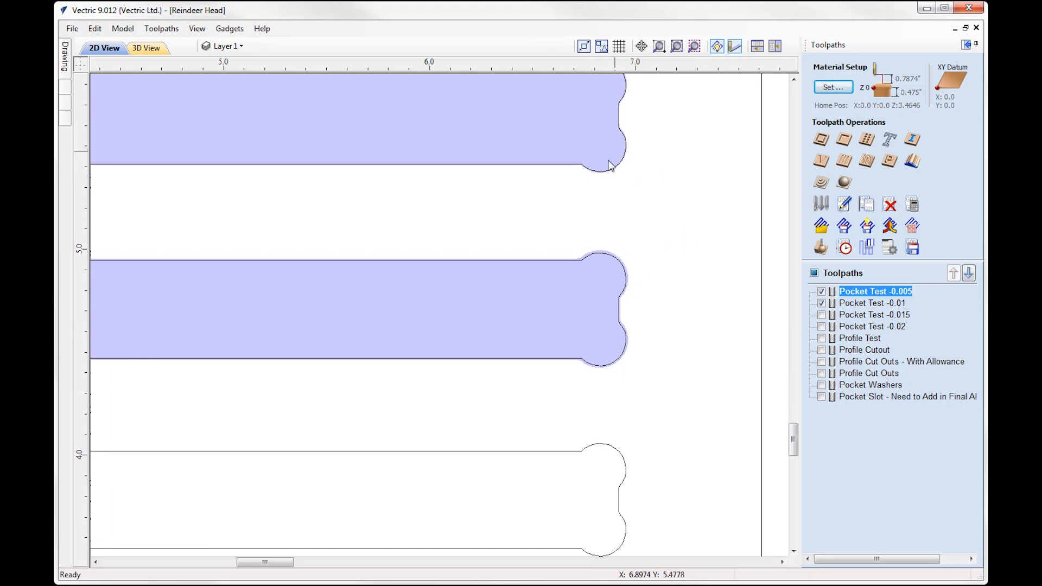
{"action": "left_click", "coordinate": [822, 315]}
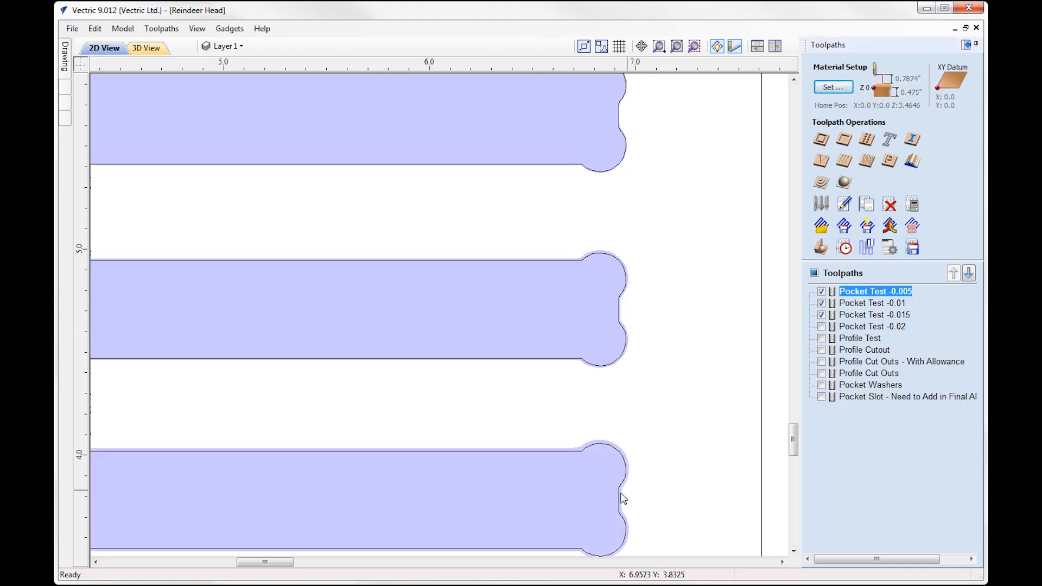
{"action": "mouse_move", "coordinate": [794, 431]}
{"action": "left_mouse_down"}
{"action": "mouse_move", "coordinate": [798, 453]}
{"action": "mouse_move", "coordinate": [798, 441]}
{"action": "left_mouse_up"}
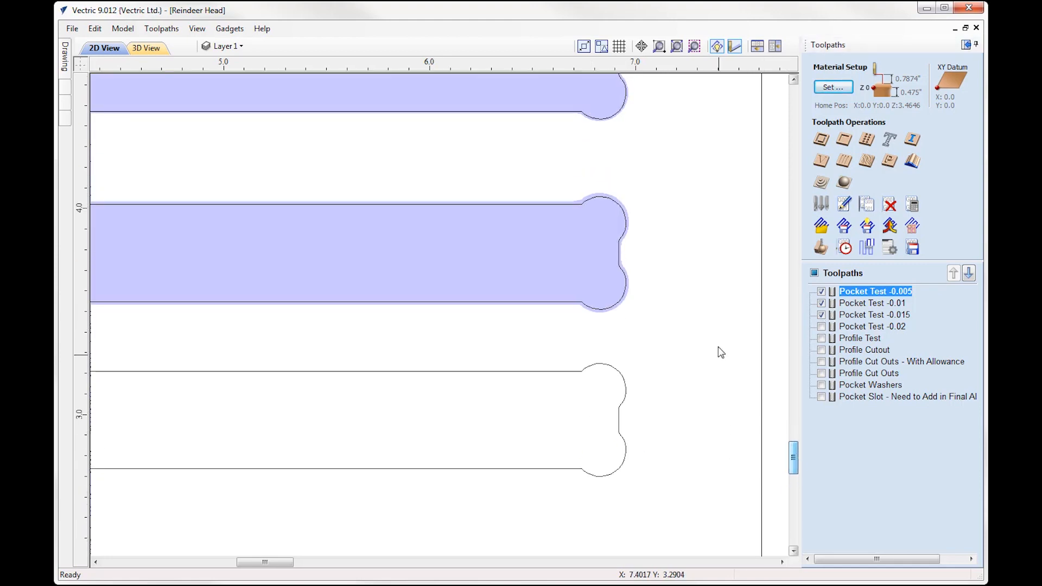
{"action": "left_click", "coordinate": [821, 327]}
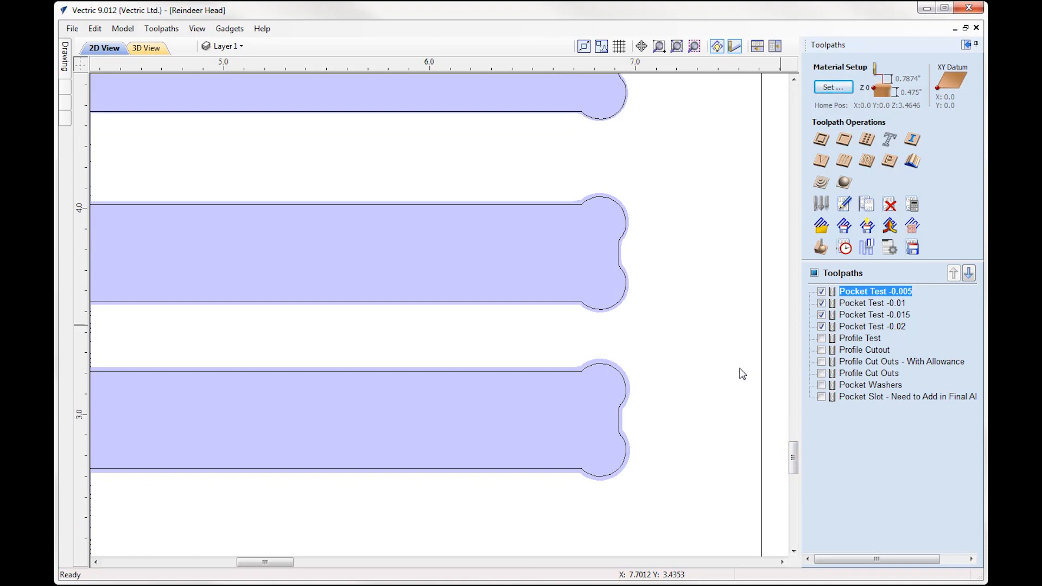
{"action": "left_click_drag", "start_coordinate": [795, 457], "coordinate": [796, 451]}
{"action": "scroll", "coordinate": [682, 322], "scroll_direction": "down", "scroll_amount": 3}
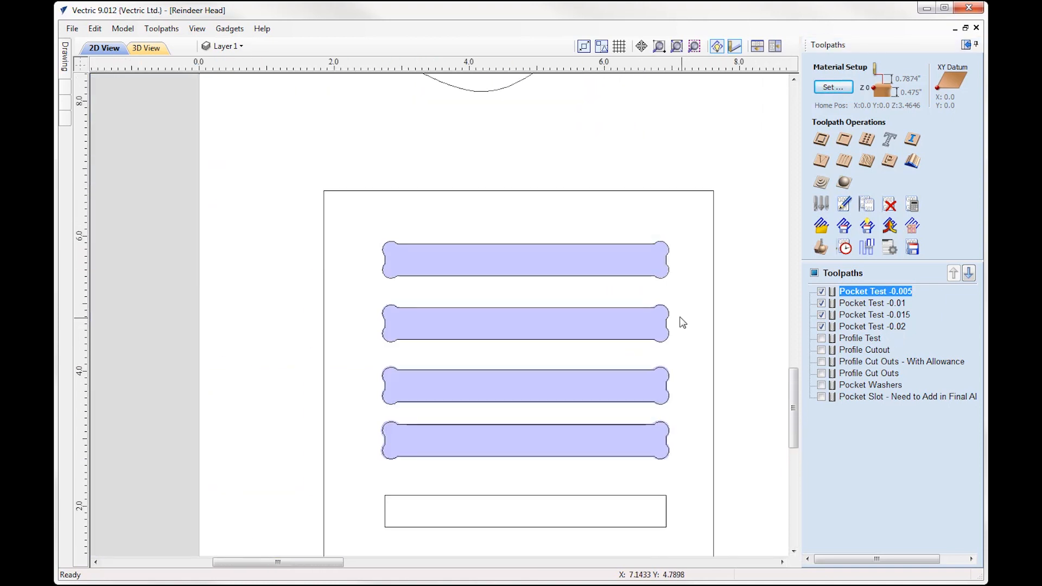
{"action": "left_click", "coordinate": [821, 338]}
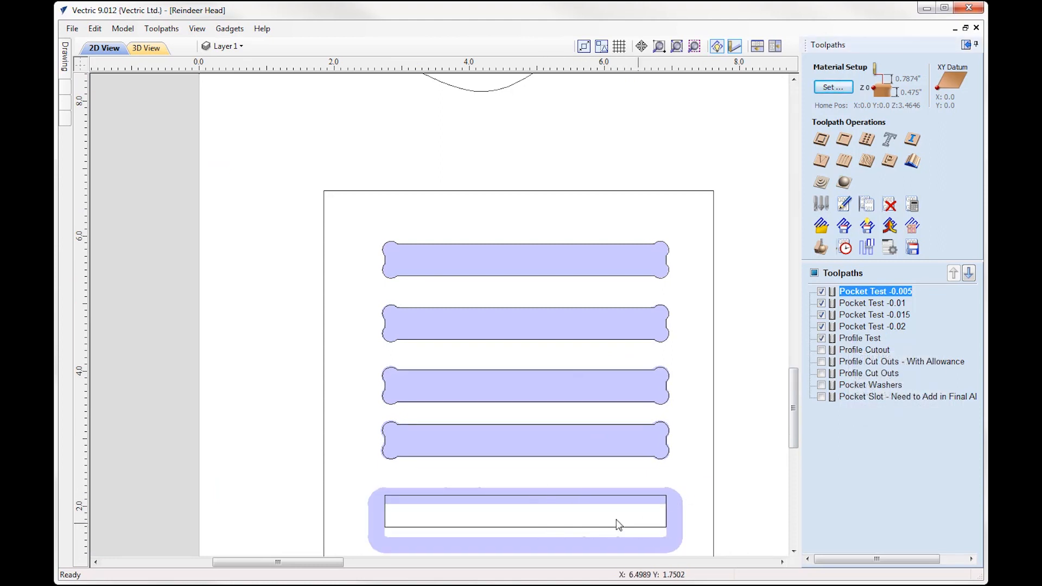
Move the plain test rectangle below the pocket slots down slightly to centre it within its surrounding profile cut.
{"action": "left_click", "coordinate": [560, 496]}
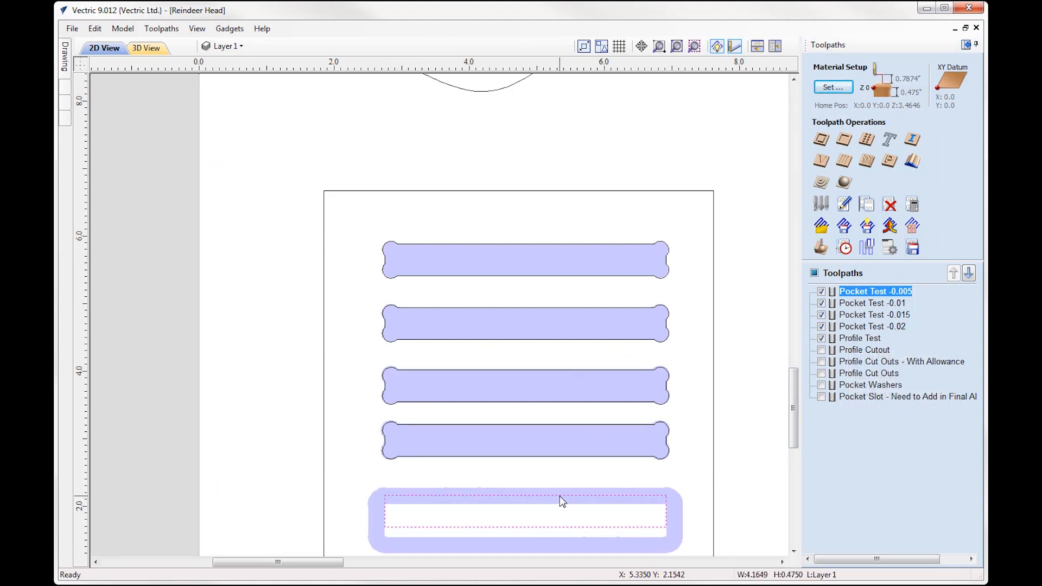
{"action": "left_click", "coordinate": [561, 500]}
{"action": "left_click_drag", "start_coordinate": [530, 510], "coordinate": [526, 516]}
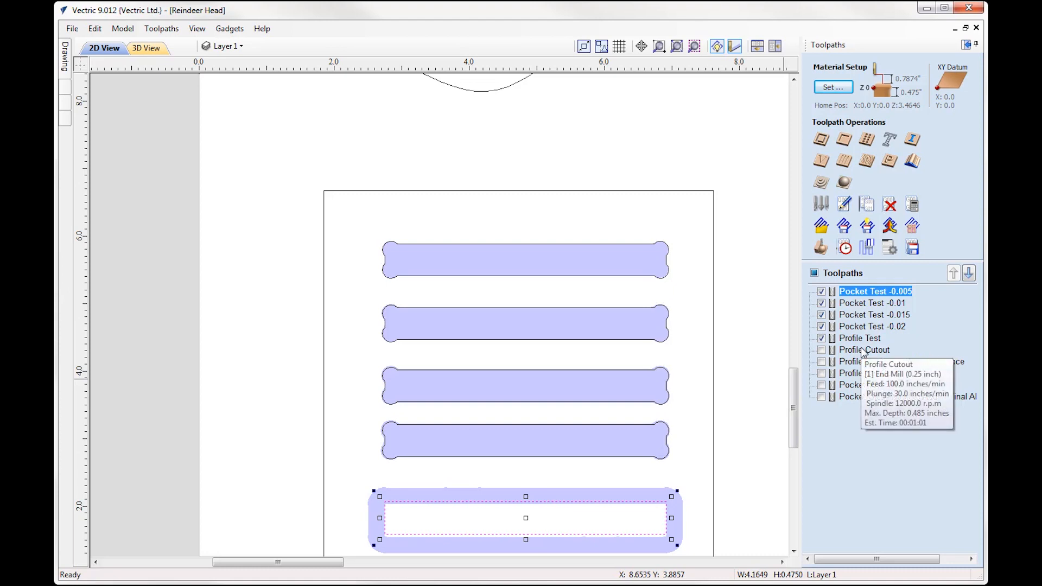
Recalculate the Profile Test toolpath with its existing settings, accepting that the tool cuts through the material.
{"action": "double_click", "coordinate": [859, 351]}
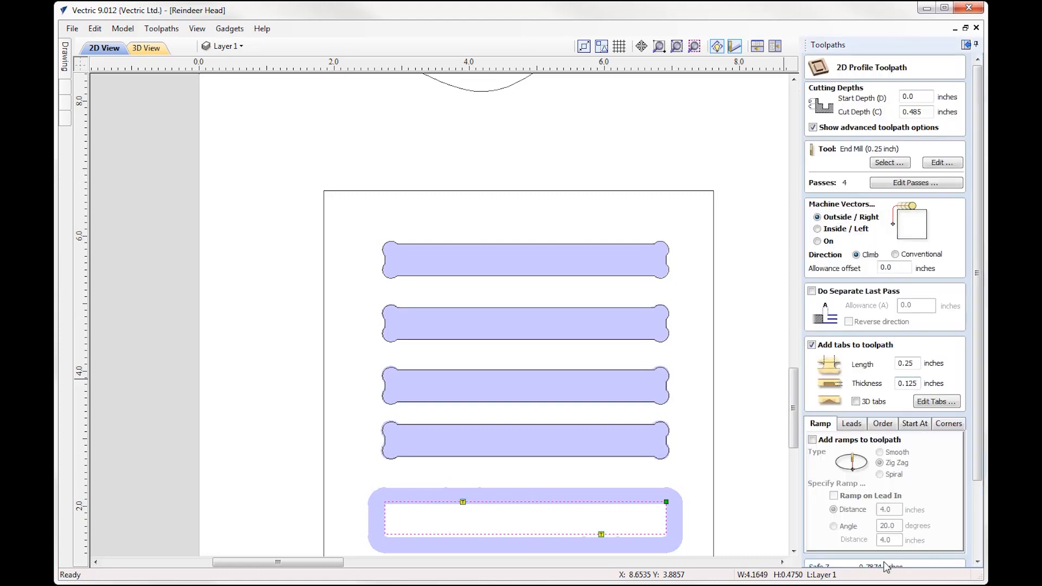
{"action": "scroll", "coordinate": [977, 272], "scroll_direction": "down", "scroll_amount": 3}
{"action": "left_click", "coordinate": [826, 559]}
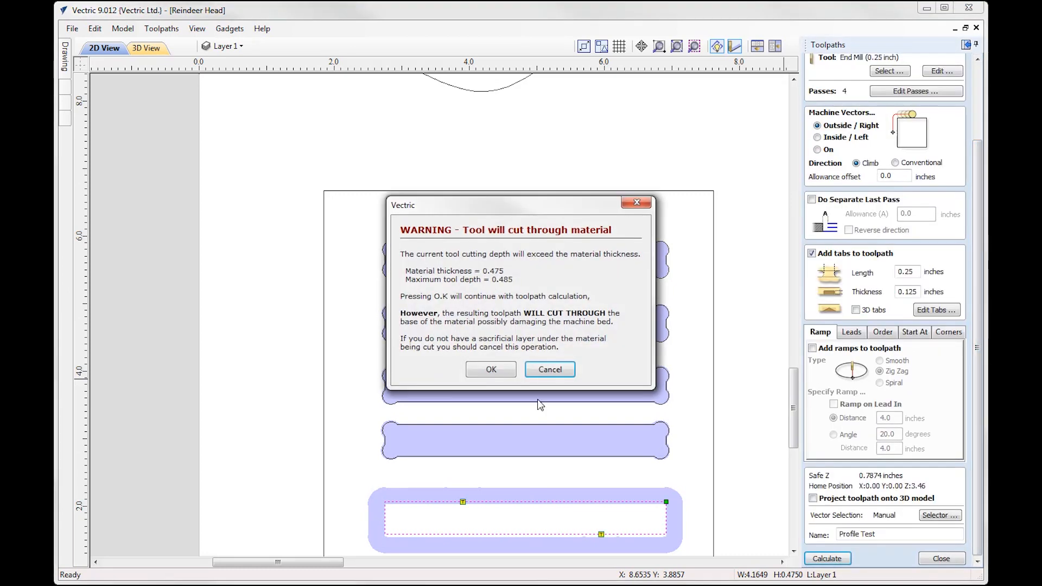
{"action": "left_click", "coordinate": [491, 370]}
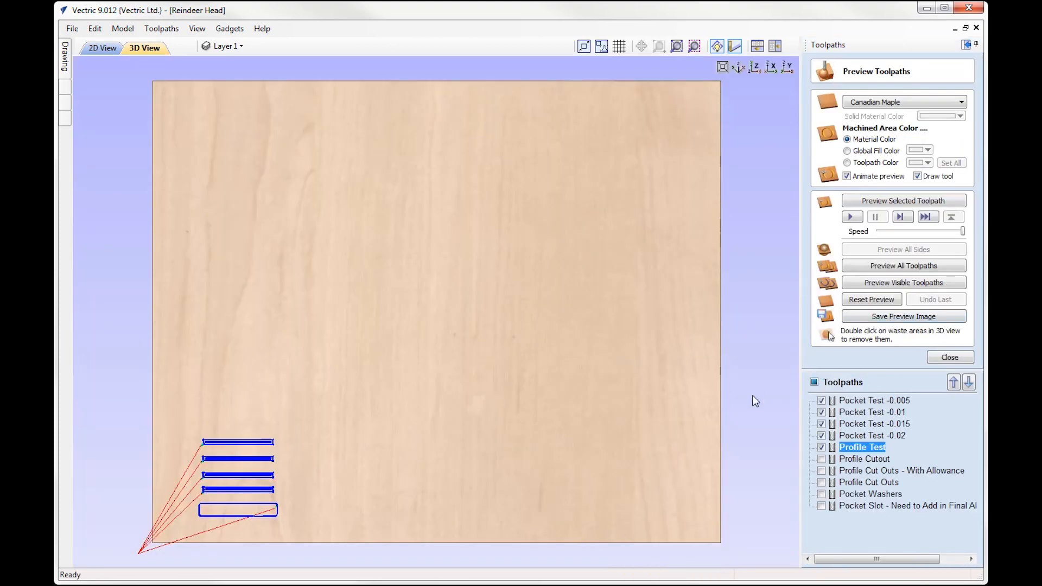
Tile the 2D and 3D views and inspect the Profile Test cut around the plain rectangle up close.
{"action": "key", "text": "F4"}
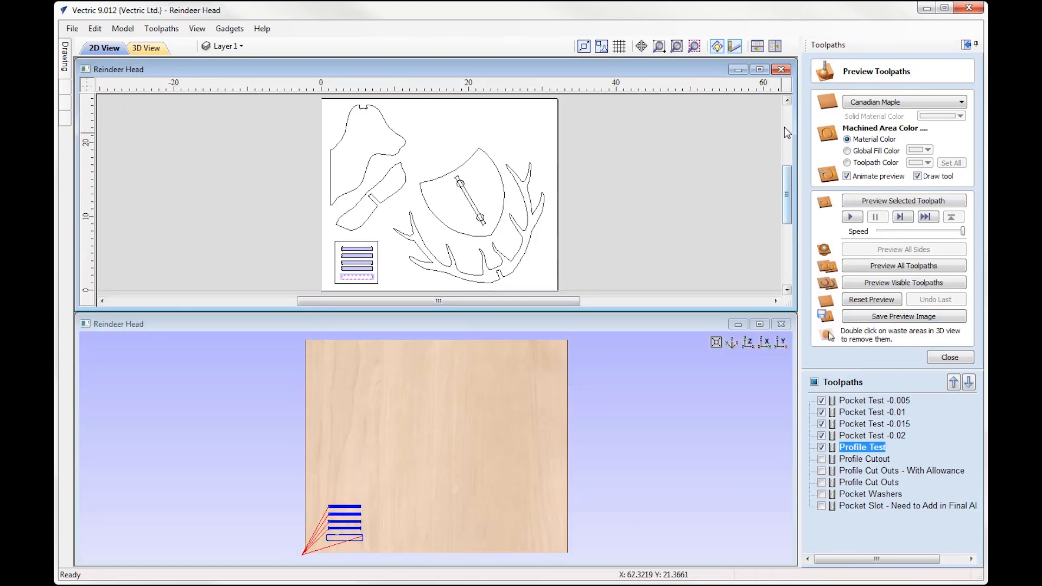
{"action": "scroll", "coordinate": [379, 271], "scroll_direction": "up", "scroll_amount": 5}
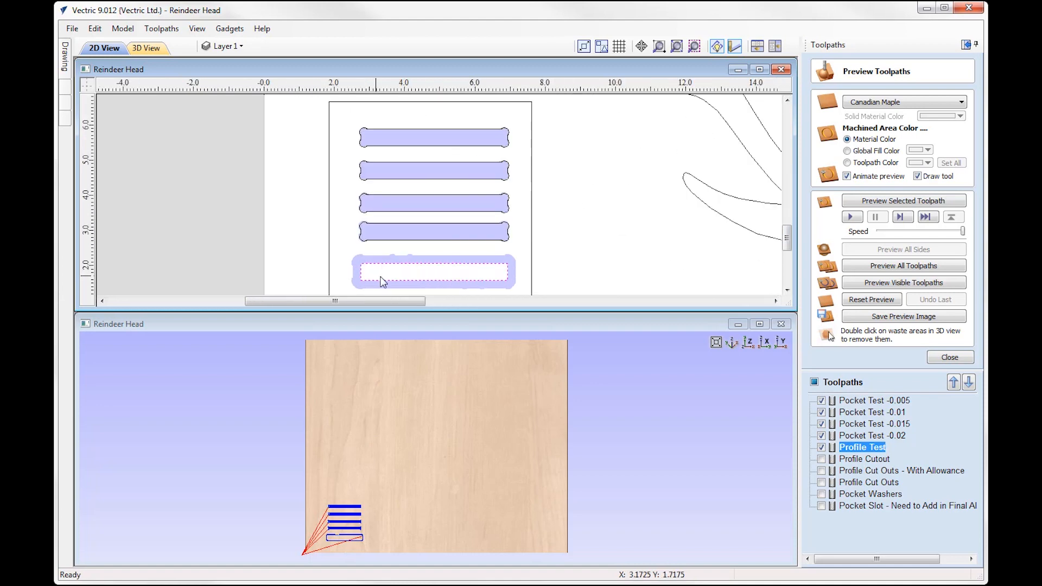
{"action": "scroll", "coordinate": [396, 228], "scroll_direction": "up", "scroll_amount": 3}
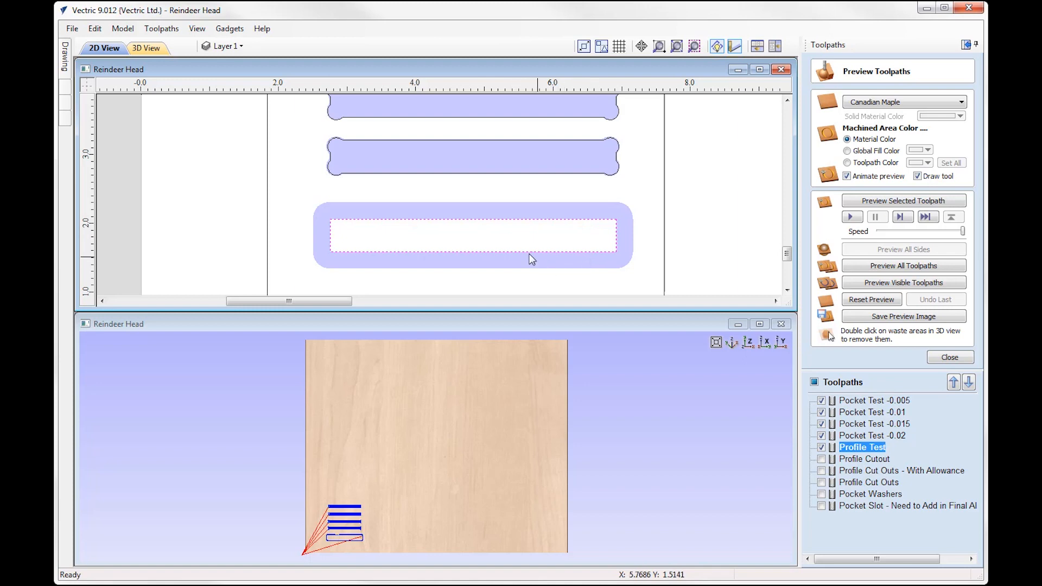
{"action": "scroll", "coordinate": [470, 255], "scroll_direction": "down", "scroll_amount": 3}
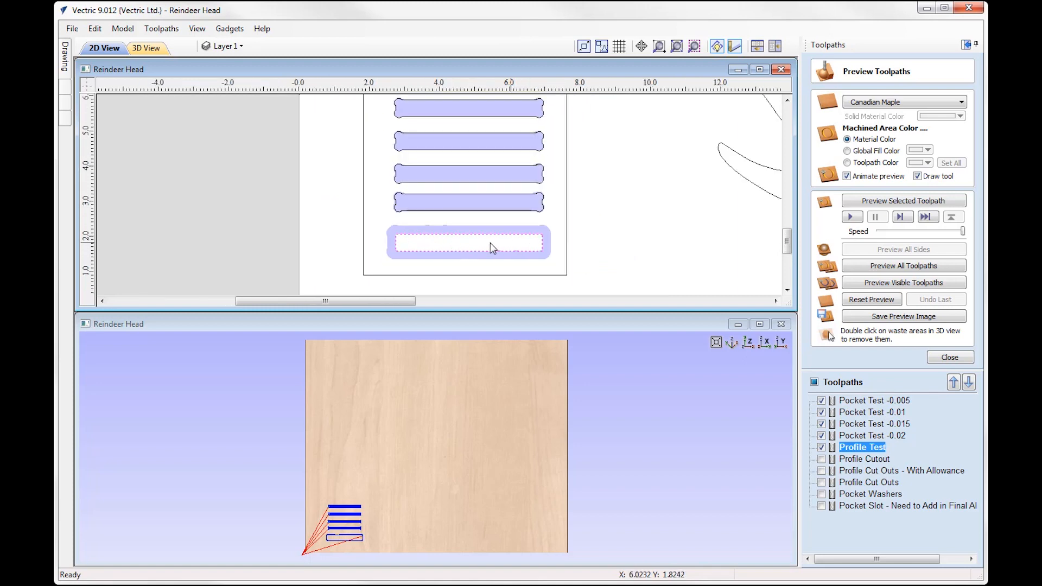
{"action": "scroll", "coordinate": [490, 244], "scroll_direction": "down", "scroll_amount": 2}
Display the Profile Cutout toolpath and inspect the test piece by selecting the plain rectangle and each pocket slot in turn.
{"action": "left_click", "coordinate": [822, 459]}
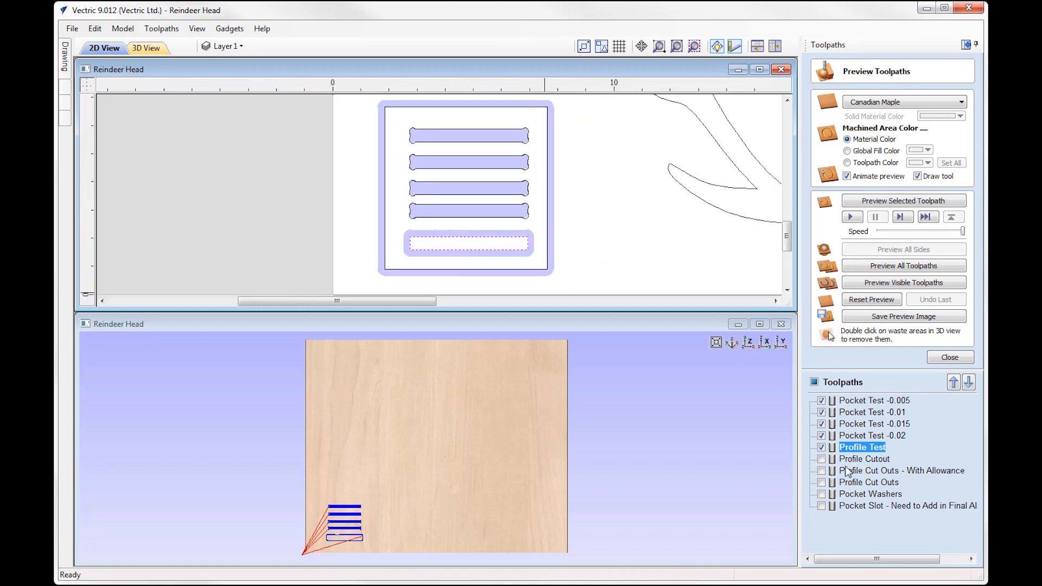
{"action": "left_click", "coordinate": [872, 461]}
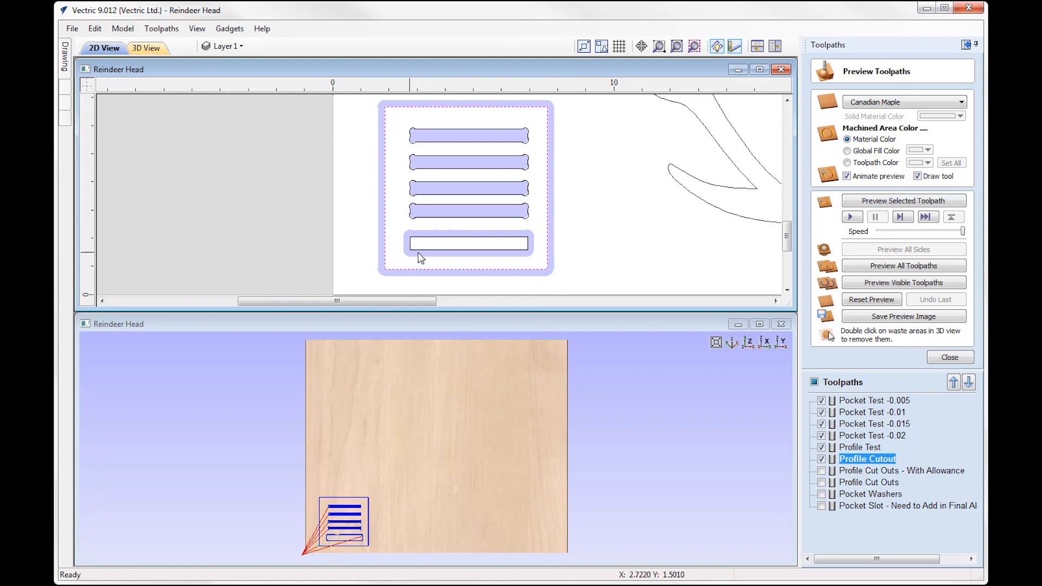
{"action": "left_click", "coordinate": [524, 238]}
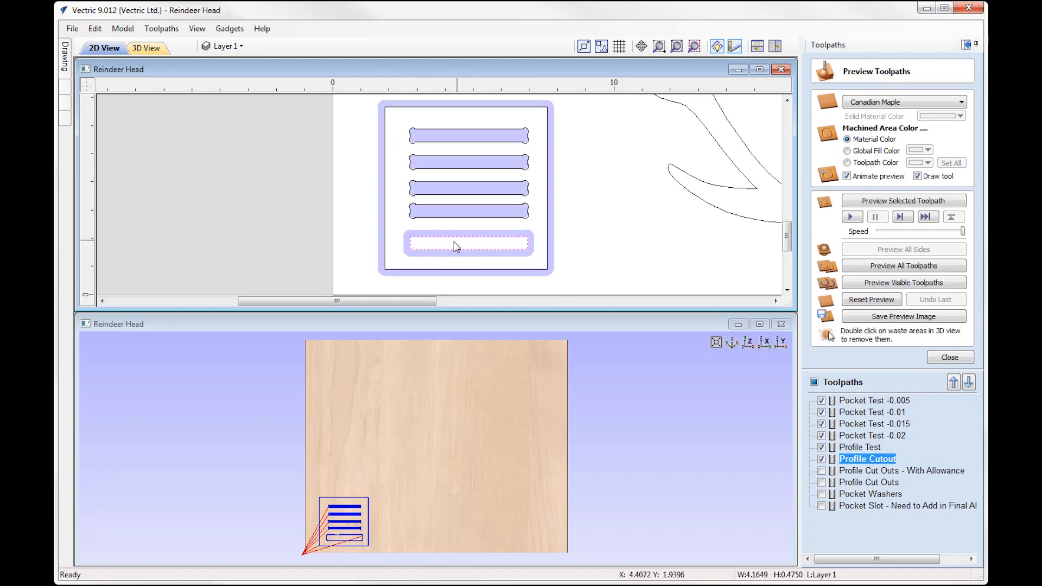
{"action": "left_click", "coordinate": [478, 212]}
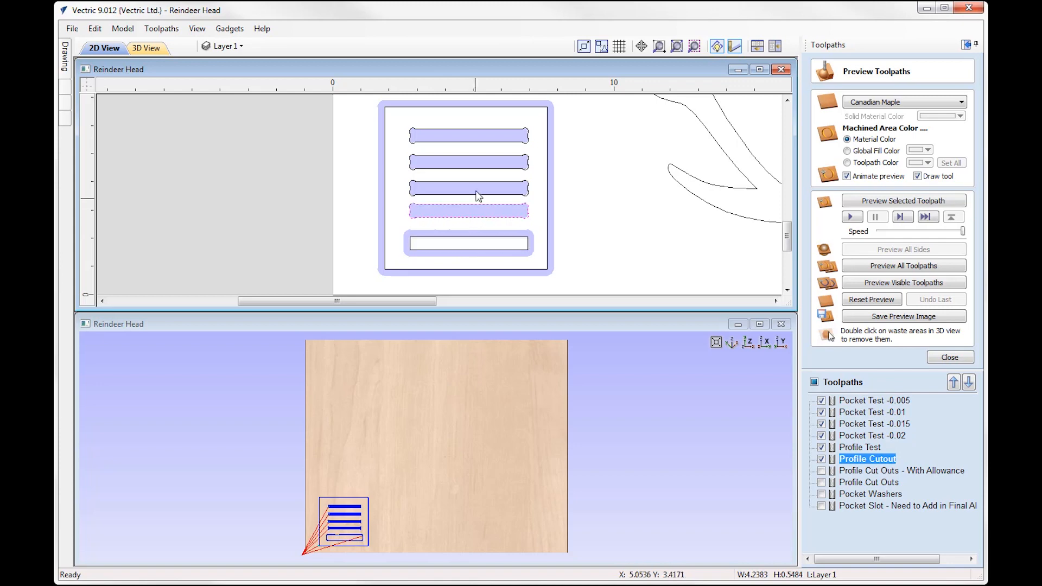
{"action": "left_click", "coordinate": [478, 187]}
{"action": "left_click", "coordinate": [477, 163]}
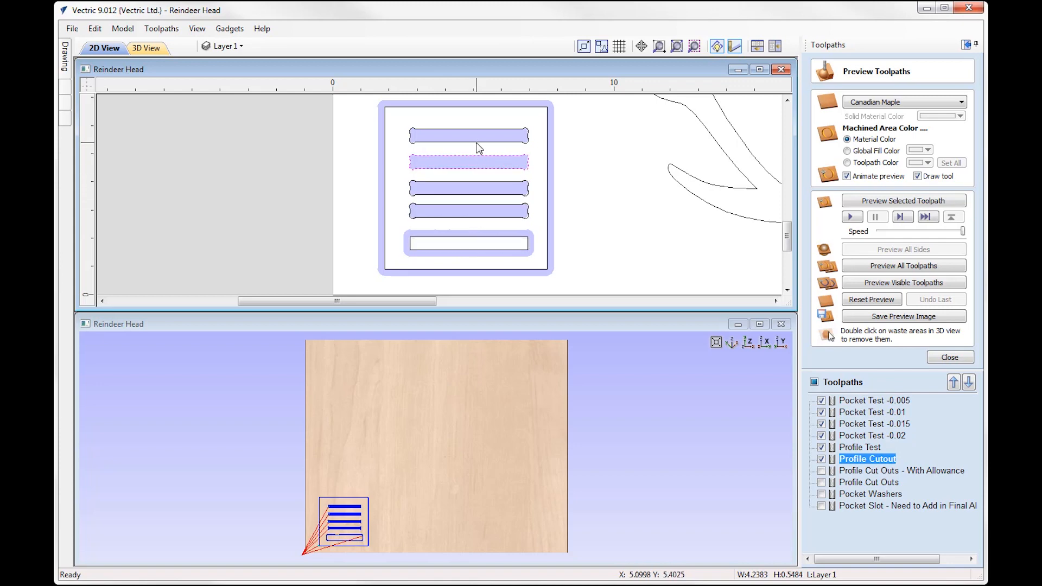
{"action": "left_click", "coordinate": [479, 138]}
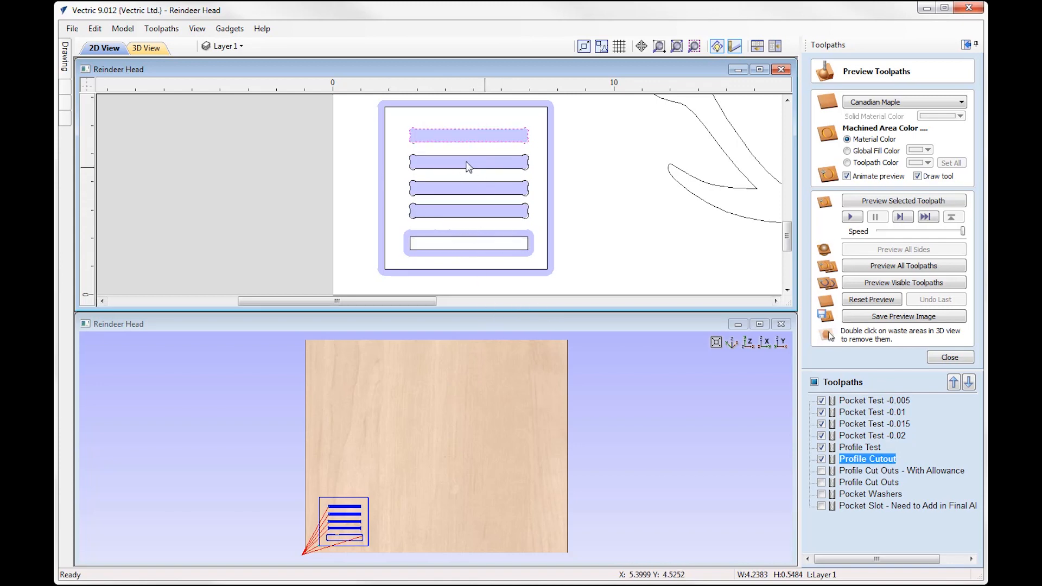
Return to a full-size 2D view fitted to the whole sheet and close the toolpath preview.
{"action": "scroll", "coordinate": [348, 193], "scroll_direction": "down", "scroll_amount": 4}
{"action": "scroll", "coordinate": [393, 249], "scroll_direction": "down", "scroll_amount": 3}
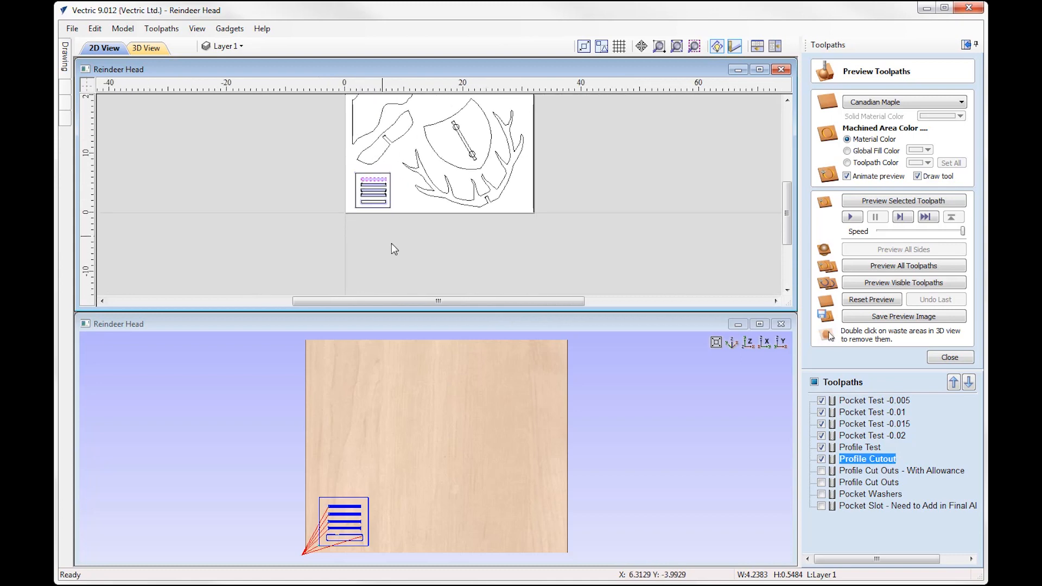
{"action": "scroll", "coordinate": [416, 128], "scroll_direction": "down", "scroll_amount": 1}
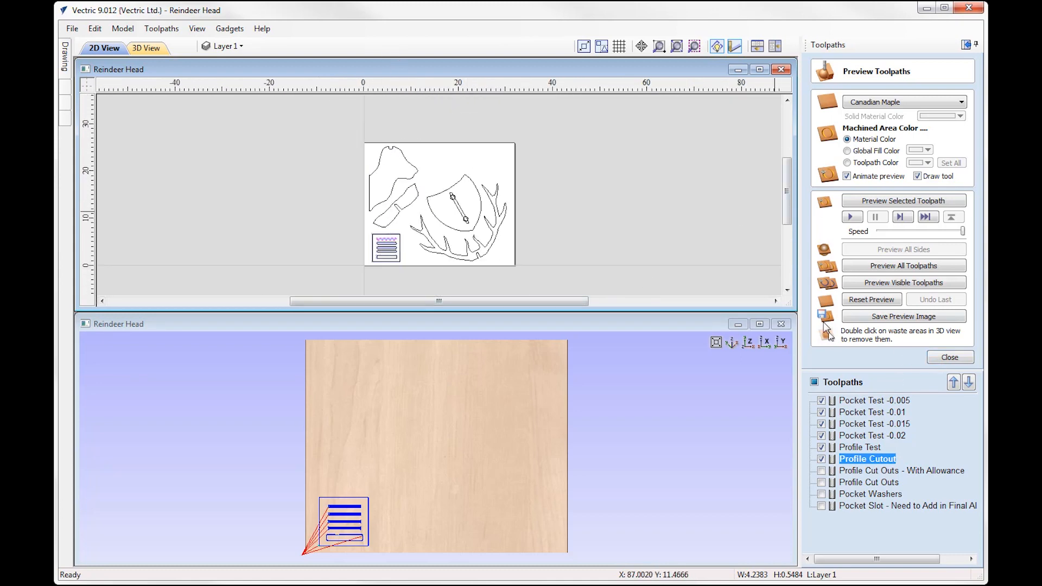
{"action": "left_click", "coordinate": [760, 69]}
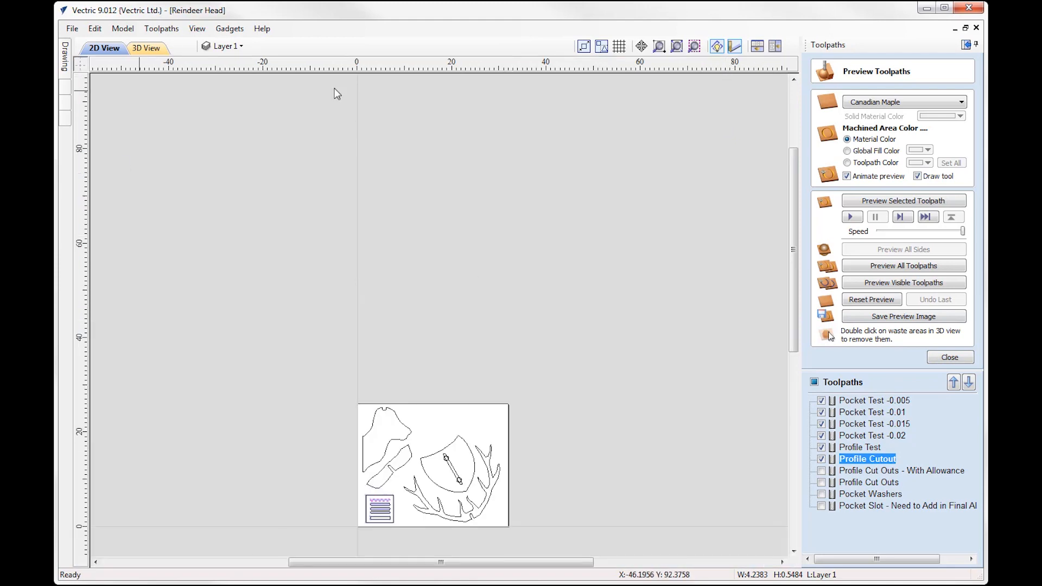
{"action": "key", "text": "f"}
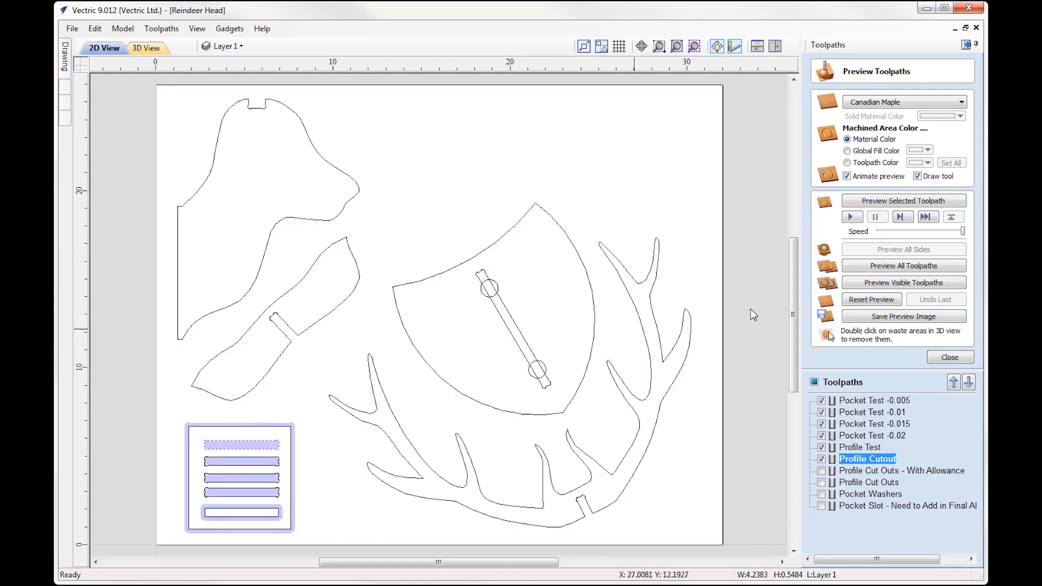
{"action": "left_click", "coordinate": [949, 358]}
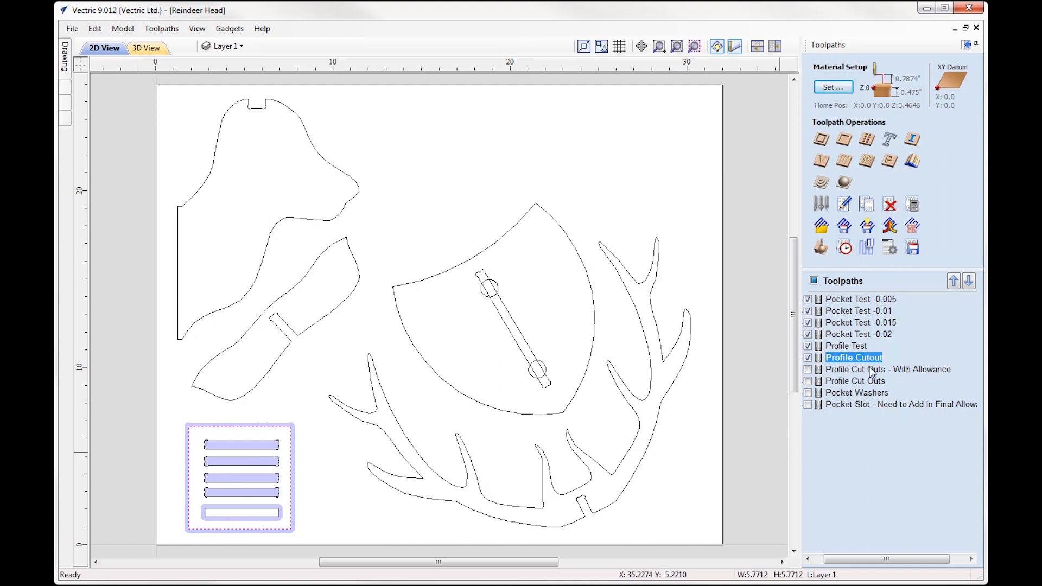
Display the Profile Cut Outs - With Allowance toolpath and review its allowance, last-pass, tab and ramp settings, closing them without recalculating.
{"action": "left_click", "coordinate": [808, 369]}
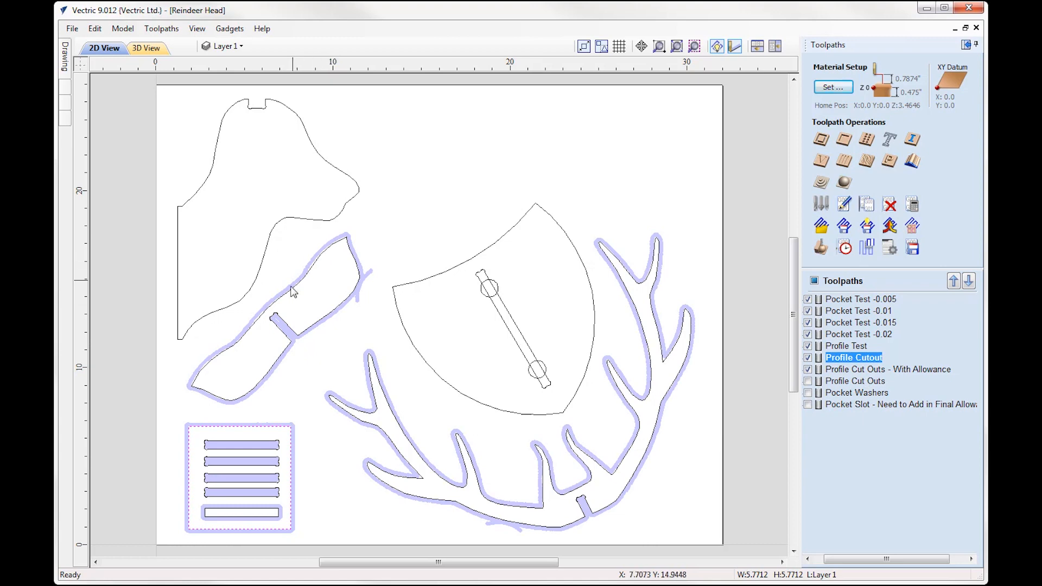
{"action": "double_click", "coordinate": [884, 371]}
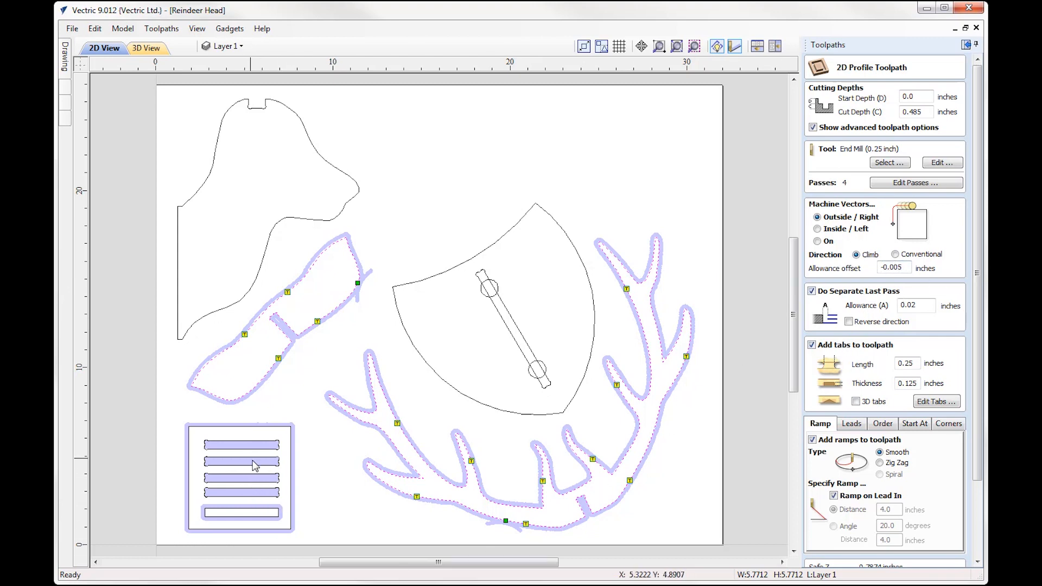
{"action": "left_click_drag", "start_coordinate": [977, 475], "coordinate": [977, 547]}
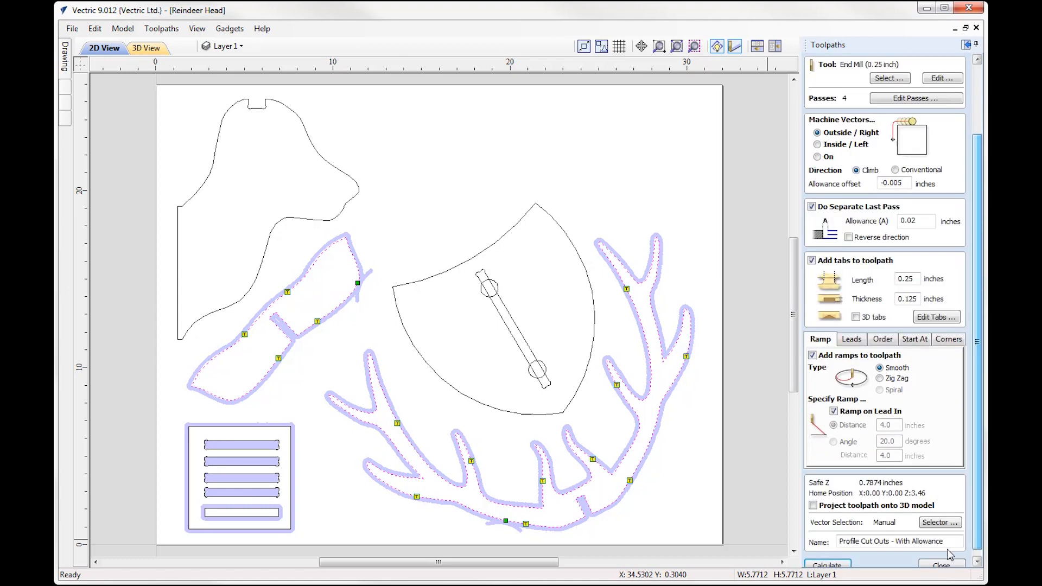
{"action": "left_click", "coordinate": [941, 565]}
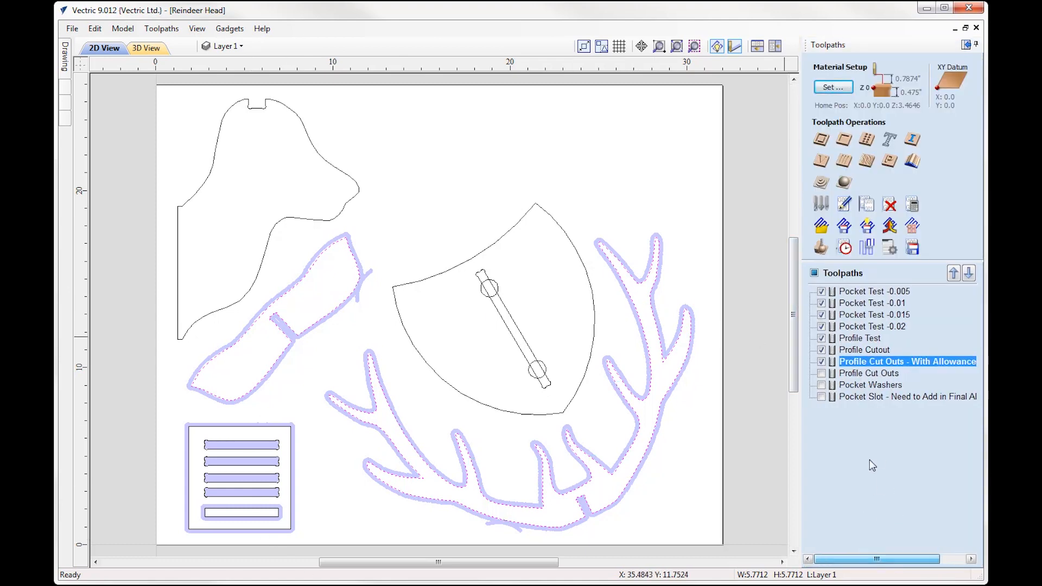
{"action": "double_click", "coordinate": [870, 361]}
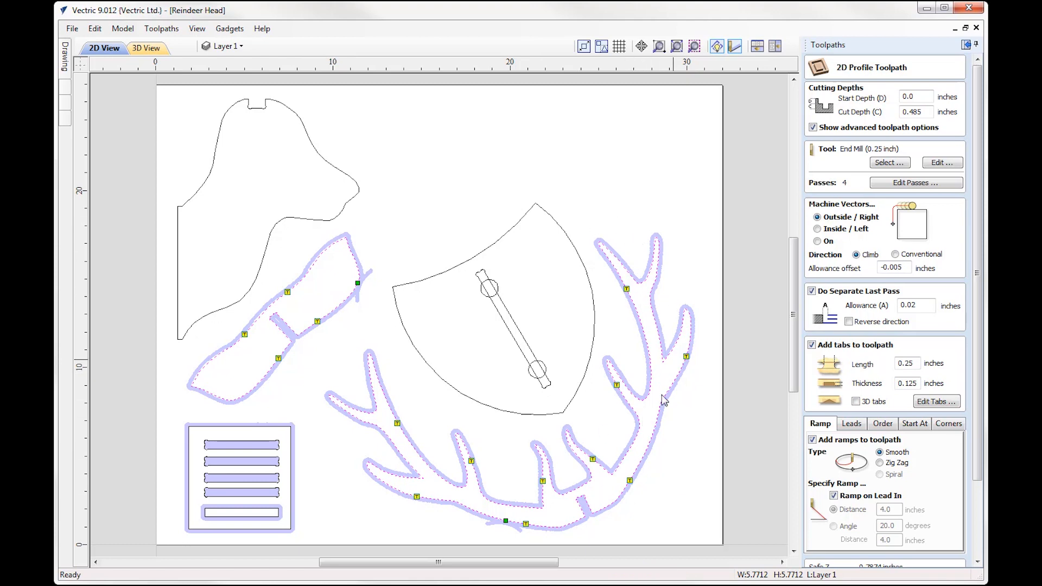
{"action": "scroll", "coordinate": [983, 448], "scroll_direction": "down", "scroll_amount": 5}
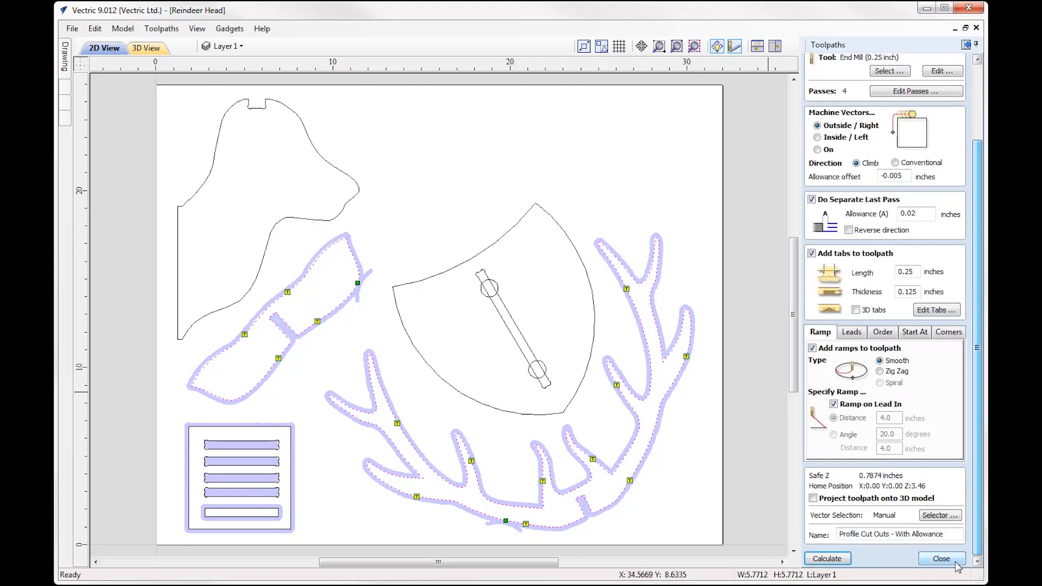
{"action": "left_click", "coordinate": [956, 565]}
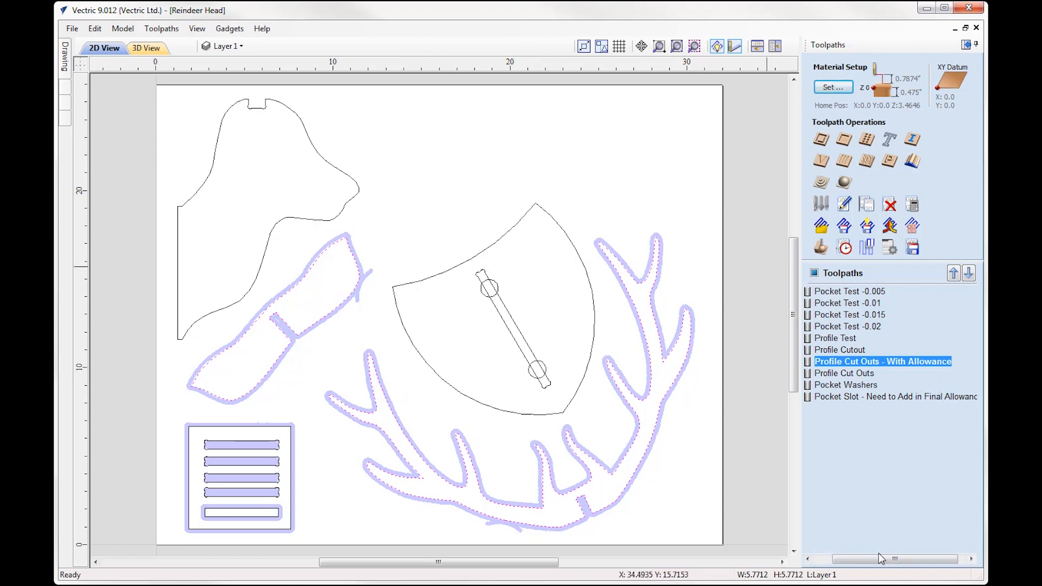
Display the Profile Cut Outs toolpath, review its settings and the start point on the head outline, and close without recalculating.
{"action": "left_click_drag", "start_coordinate": [880, 559], "coordinate": [861, 559]}
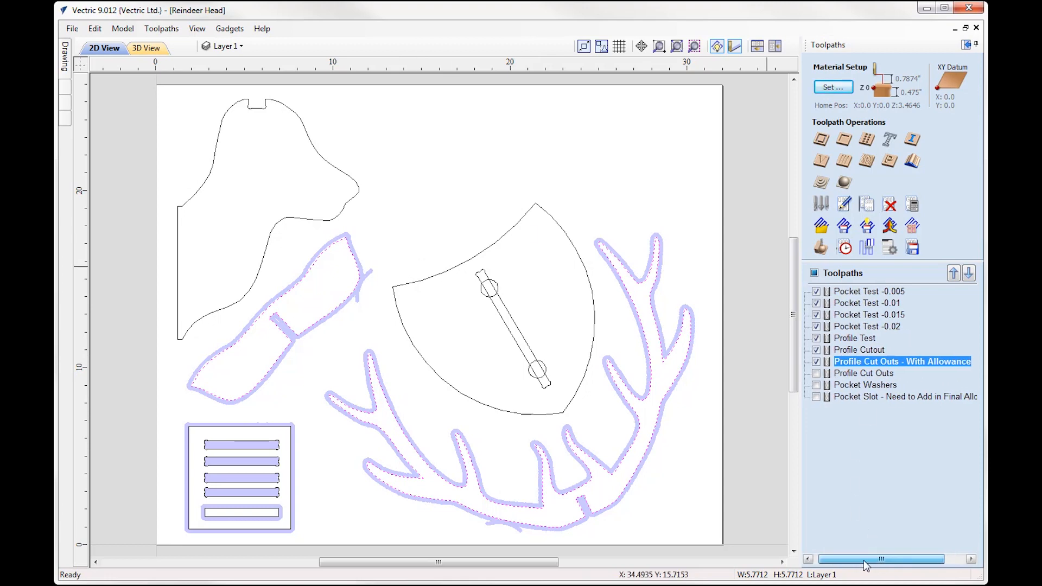
{"action": "left_click", "coordinate": [822, 373]}
{"action": "left_click", "coordinate": [862, 376]}
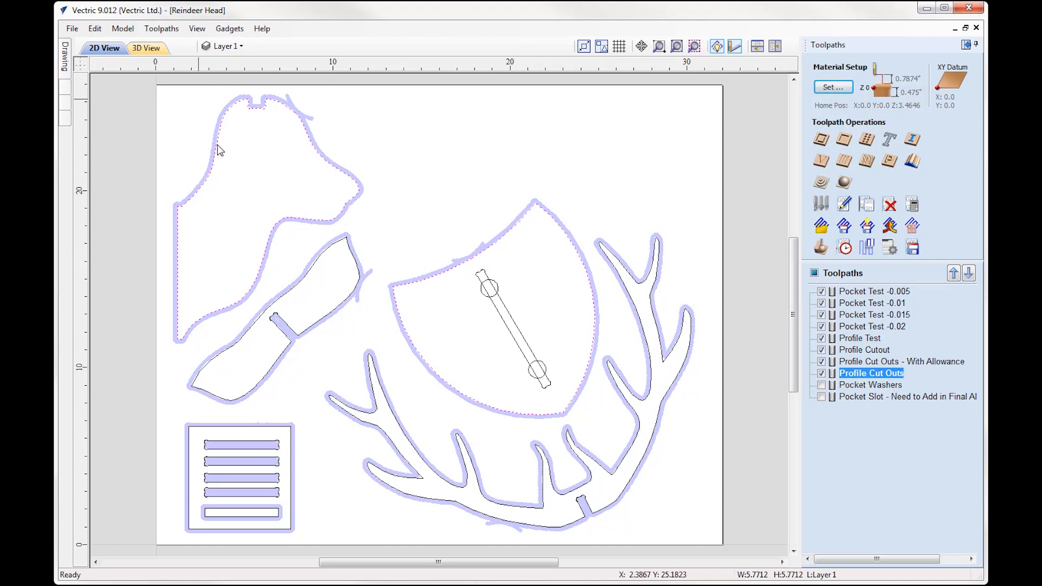
{"action": "double_click", "coordinate": [895, 378]}
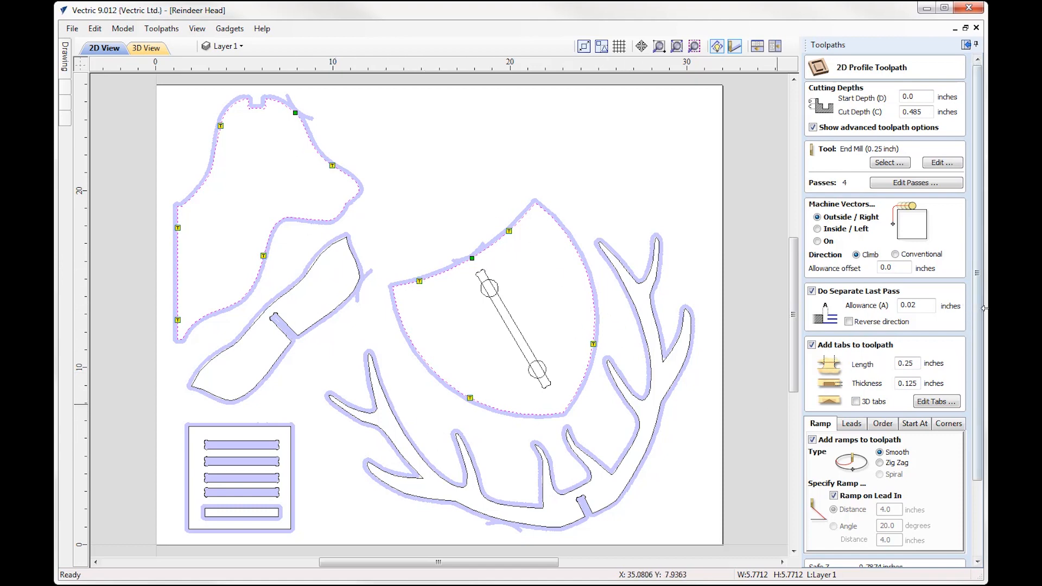
{"action": "scroll", "coordinate": [890, 325], "scroll_direction": "down", "scroll_amount": 3}
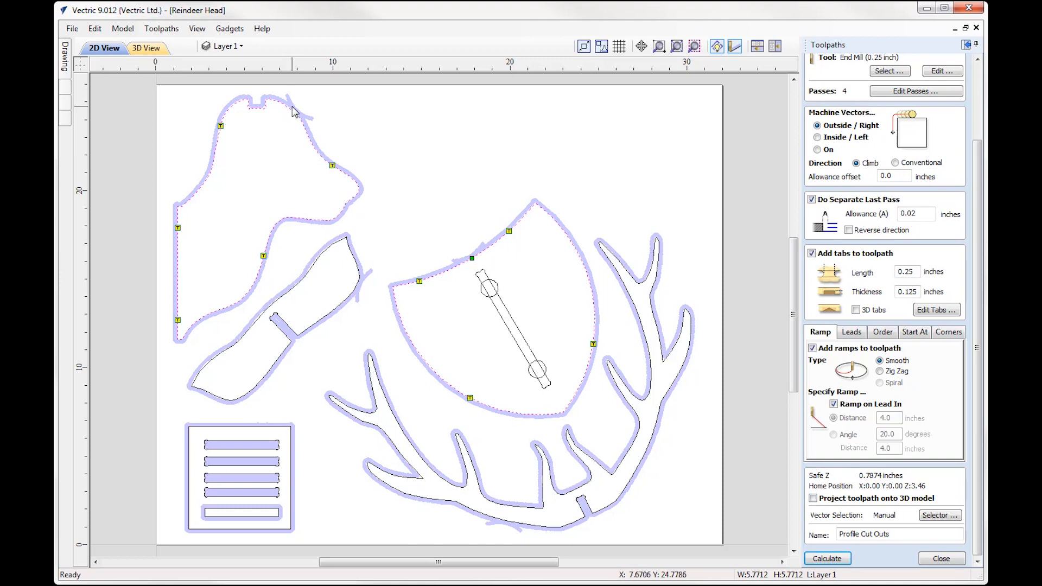
{"action": "left_click", "coordinate": [294, 110]}
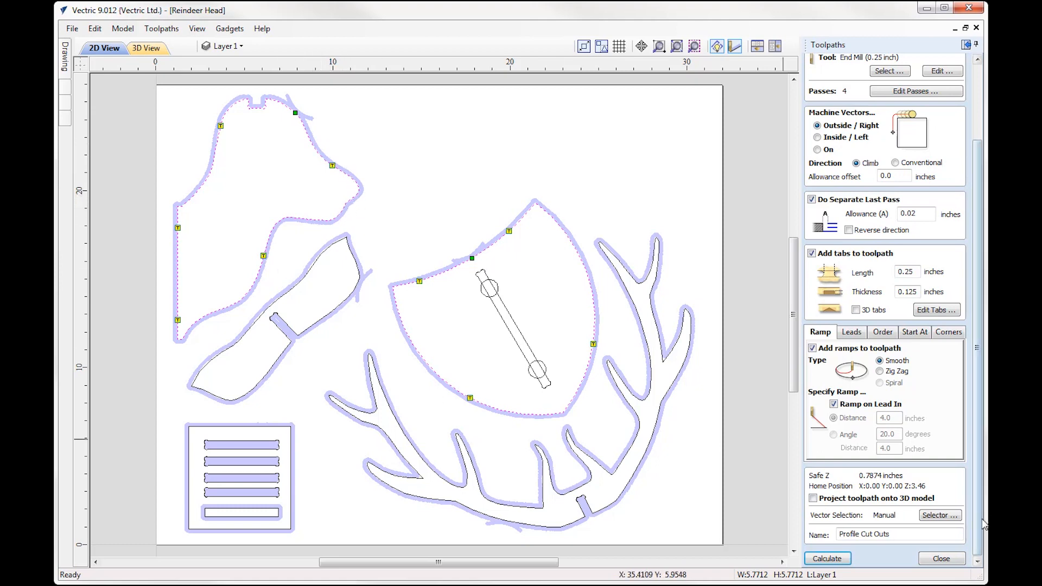
{"action": "left_click", "coordinate": [942, 559]}
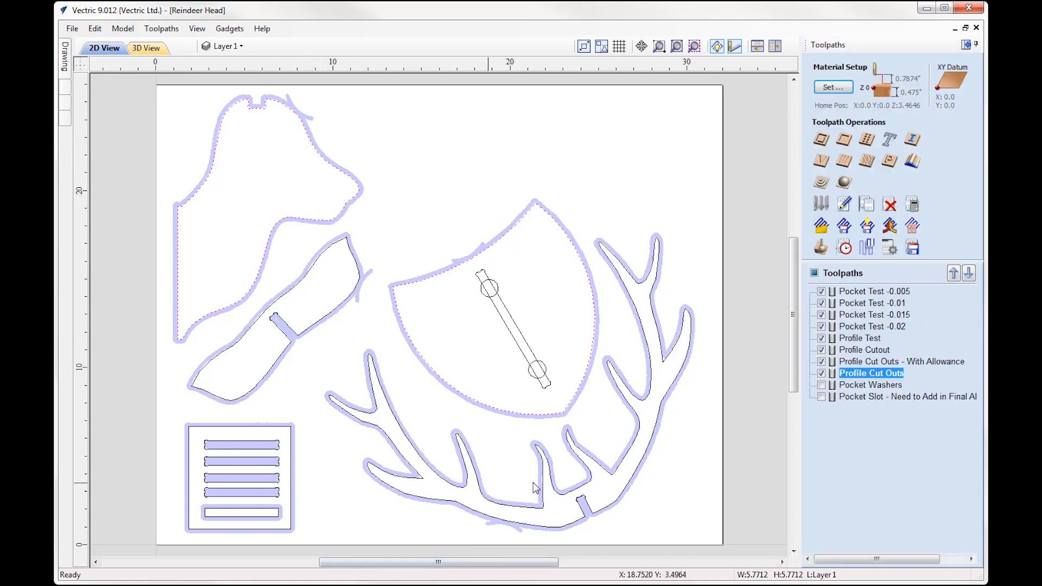
Display the Pocket Washers toolpath on the shield in the 2D view.
{"action": "left_click", "coordinate": [829, 384]}
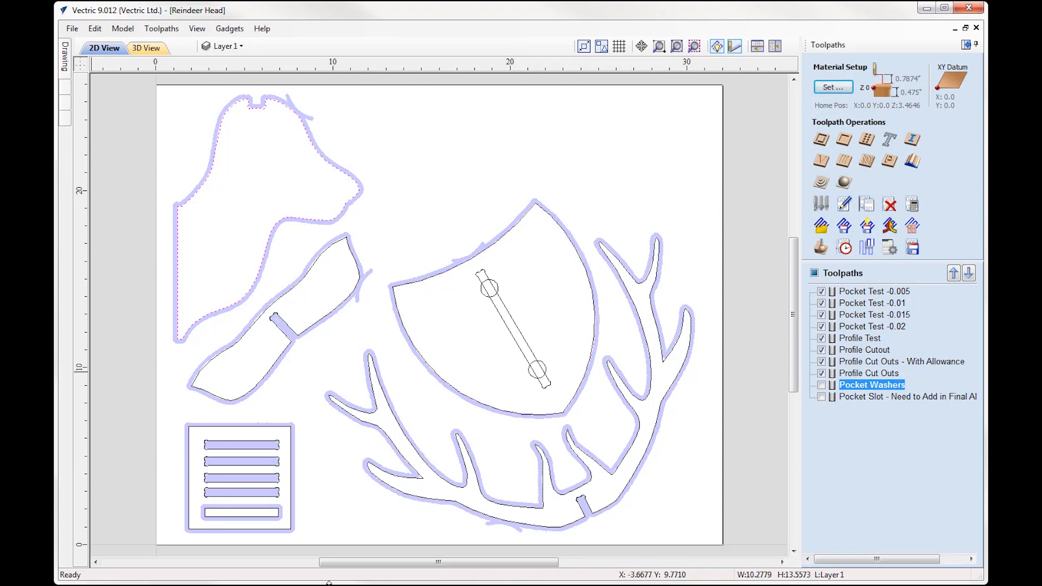
{"action": "left_click", "coordinate": [822, 385]}
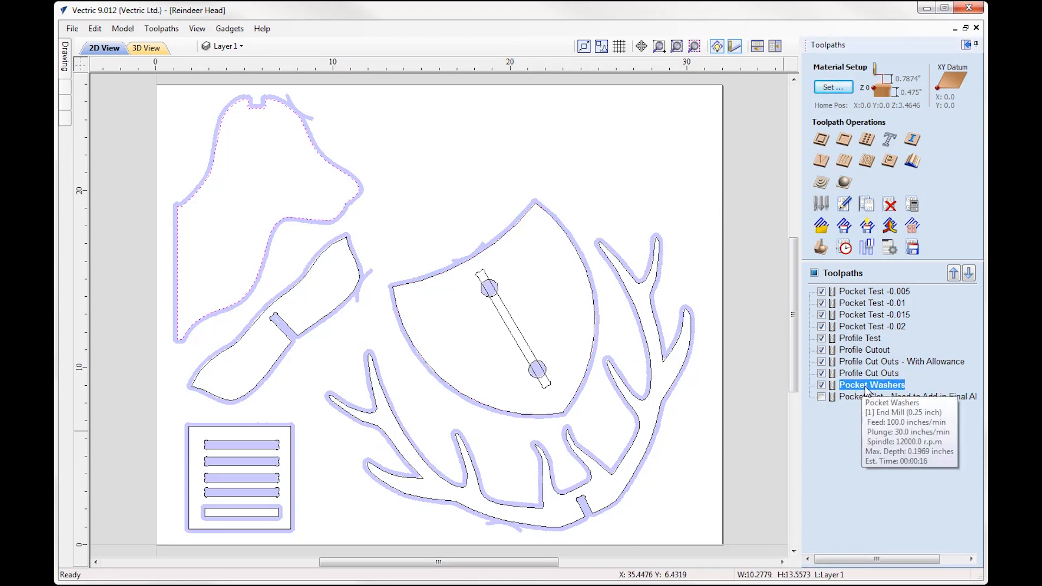
Review the Pocket Washers toolpath's depth, tool and clearing settings and close them without recalculating.
{"action": "double_click", "coordinate": [867, 385]}
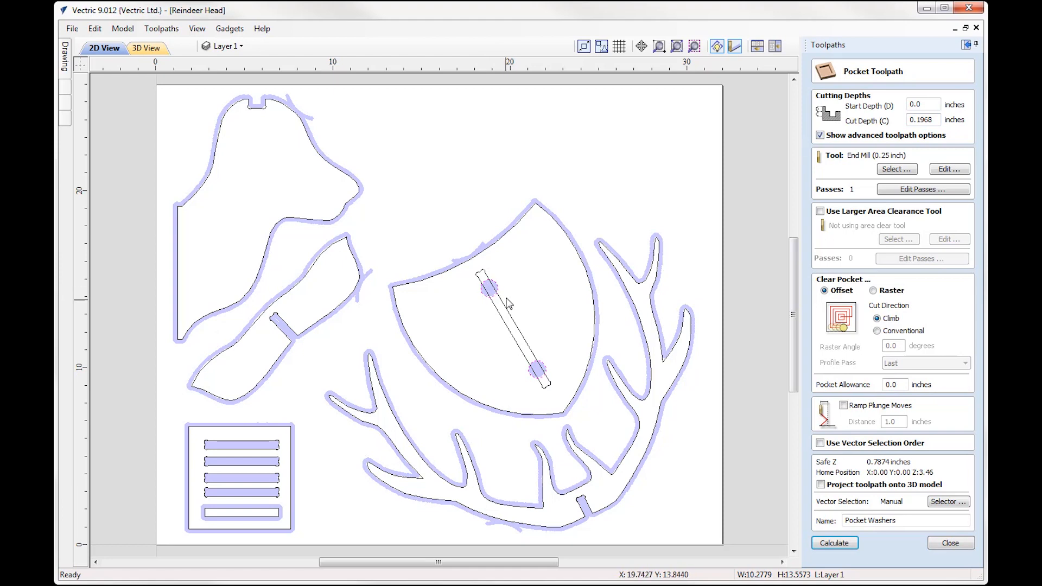
{"action": "left_click", "coordinate": [953, 542]}
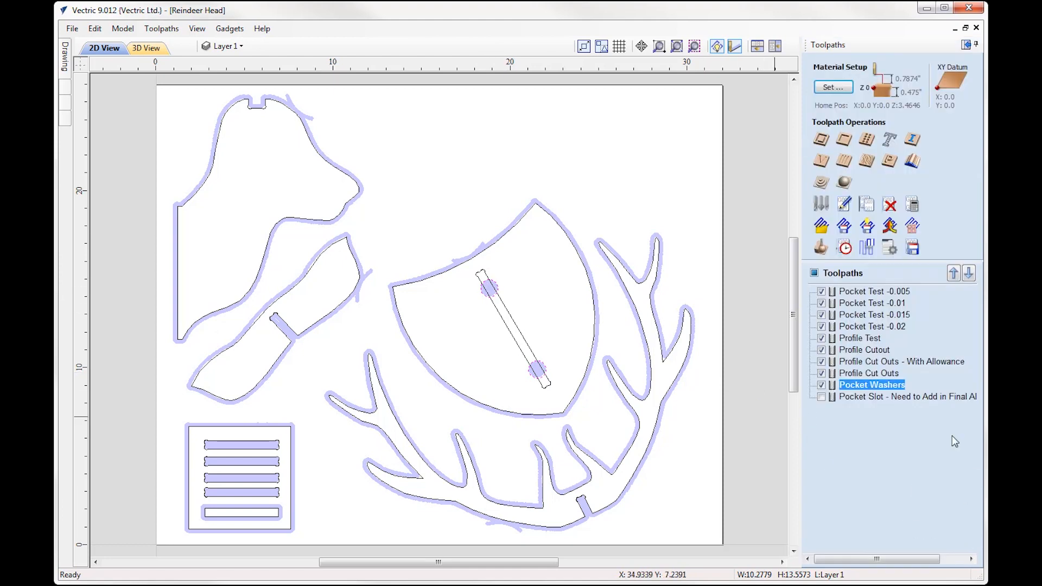
Arrange the 2D and 3D views side by side and preview all visible toolpaths, inspecting the washer pockets on the shield.
{"action": "key", "text": "F4"}
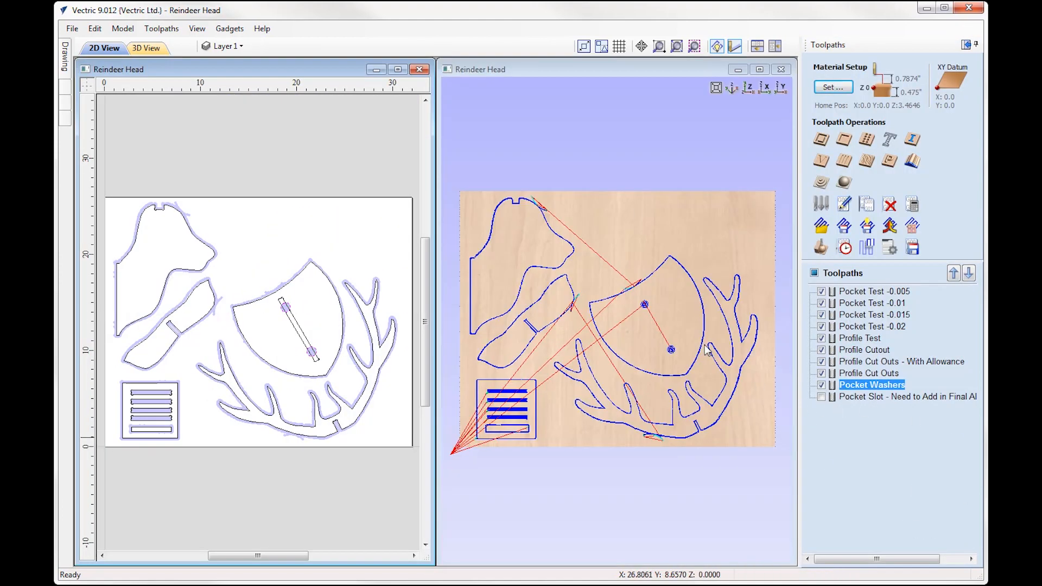
{"action": "left_click", "coordinate": [821, 248]}
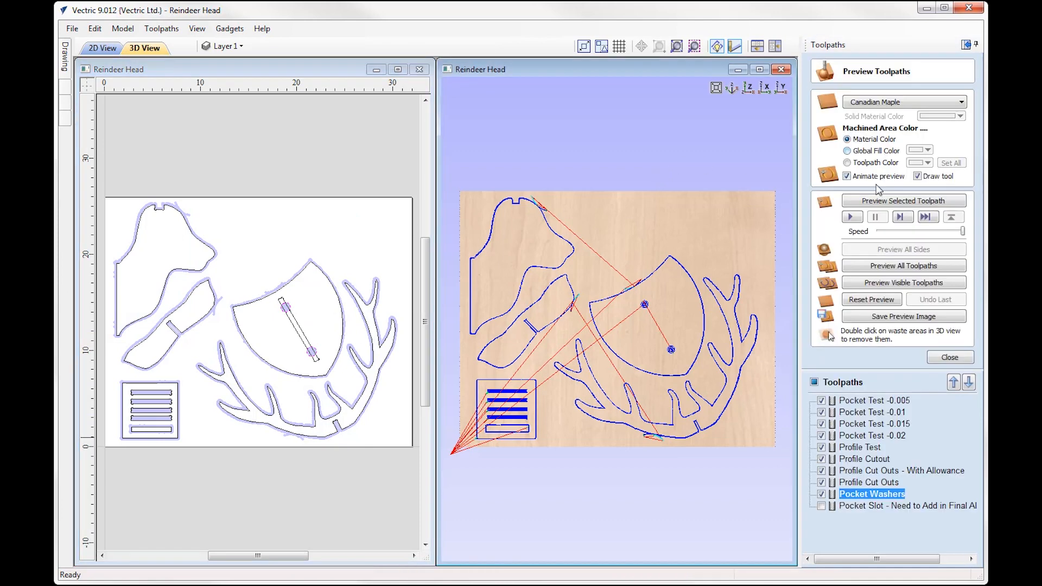
{"action": "left_click", "coordinate": [893, 283]}
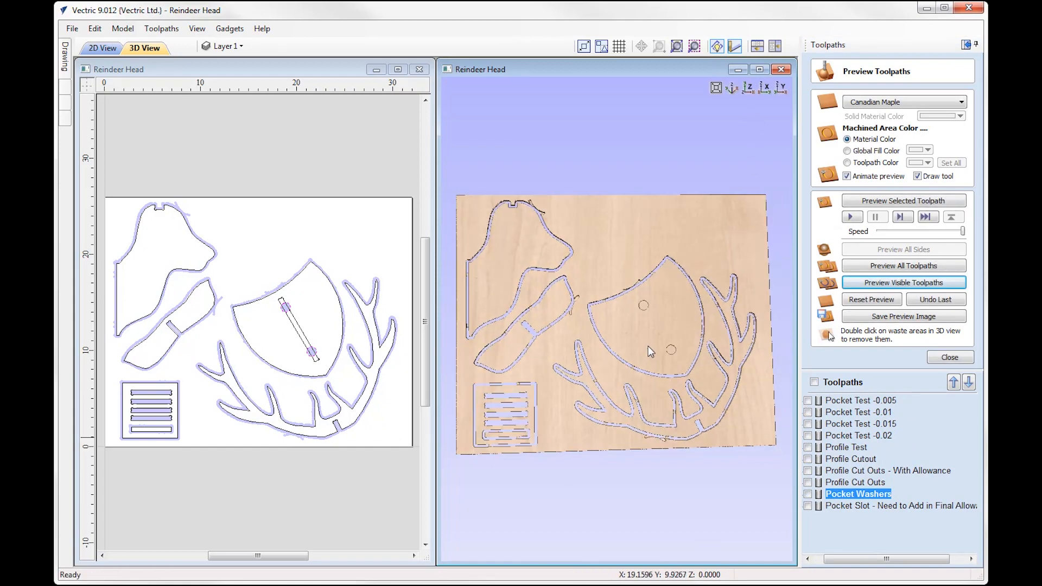
{"action": "left_click_drag", "start_coordinate": [629, 363], "coordinate": [607, 363]}
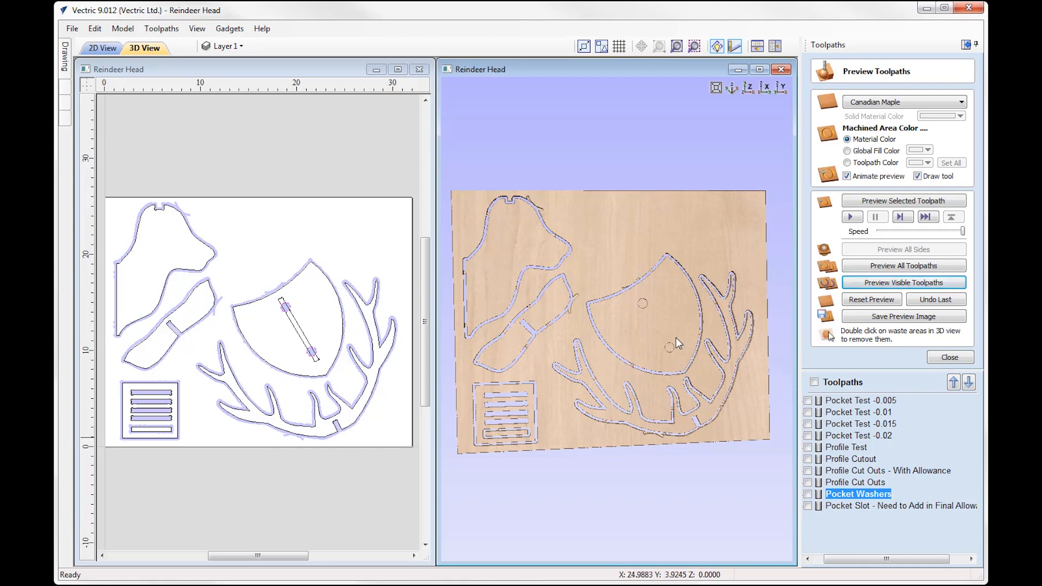
Recalculate the shield's Pocket Slot toolpath with its existing settings, accepting the cut through the material, and preview only that toolpath.
{"action": "mouse_move", "coordinate": [908, 510]}
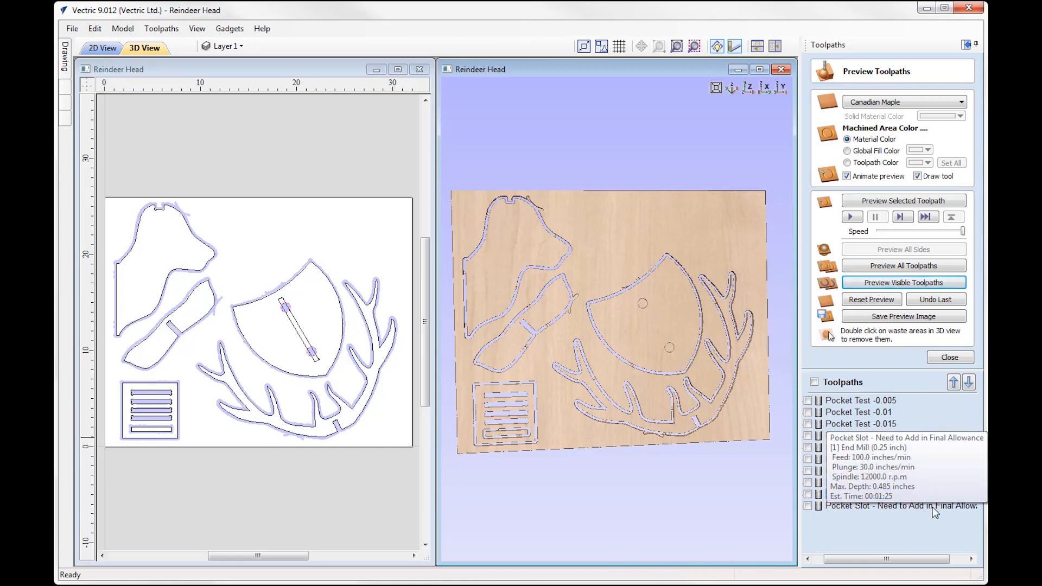
{"action": "double_click", "coordinate": [855, 506]}
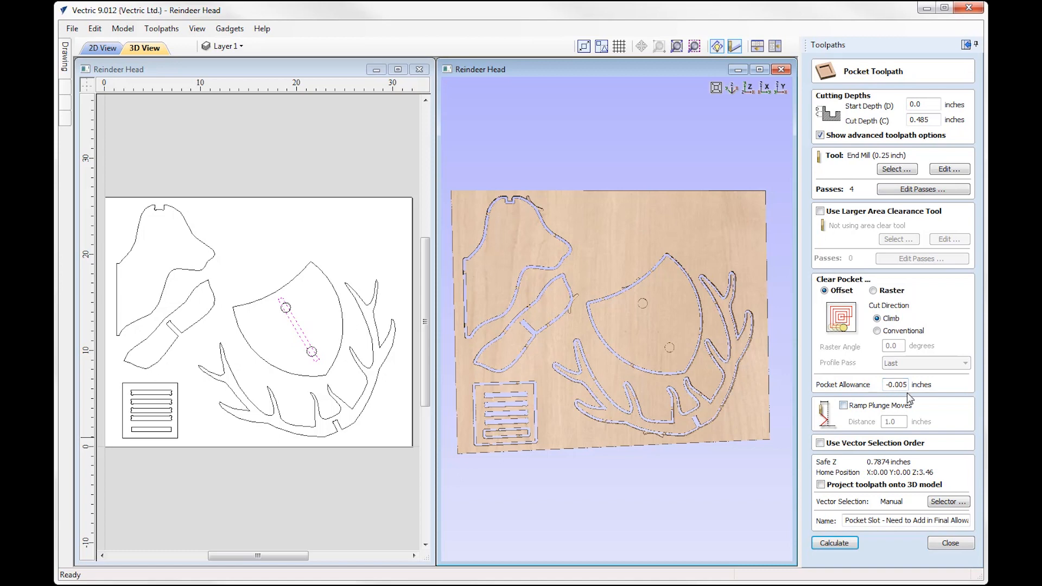
{"action": "left_click", "coordinate": [842, 549]}
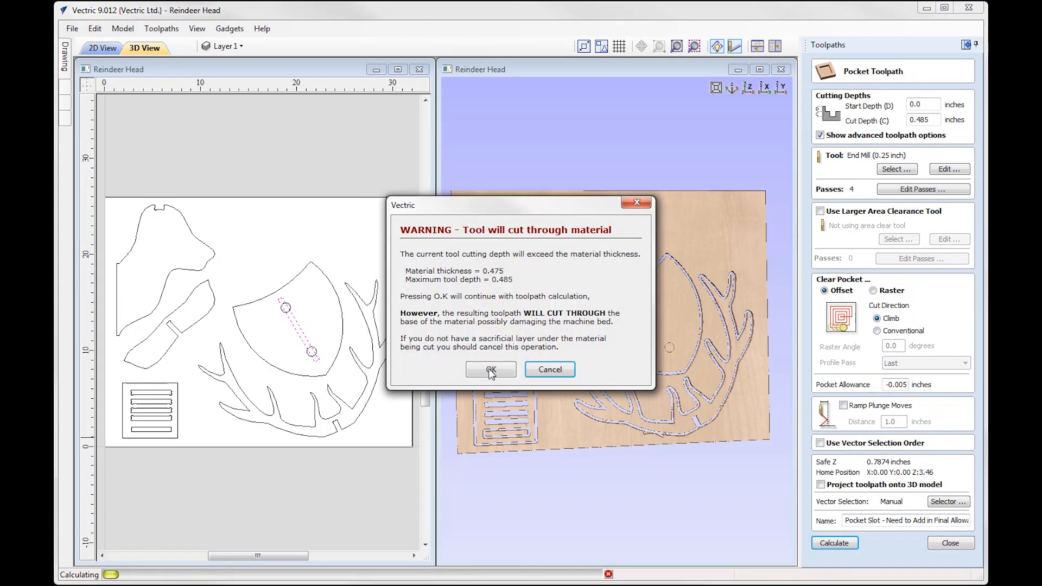
{"action": "left_click", "coordinate": [490, 370]}
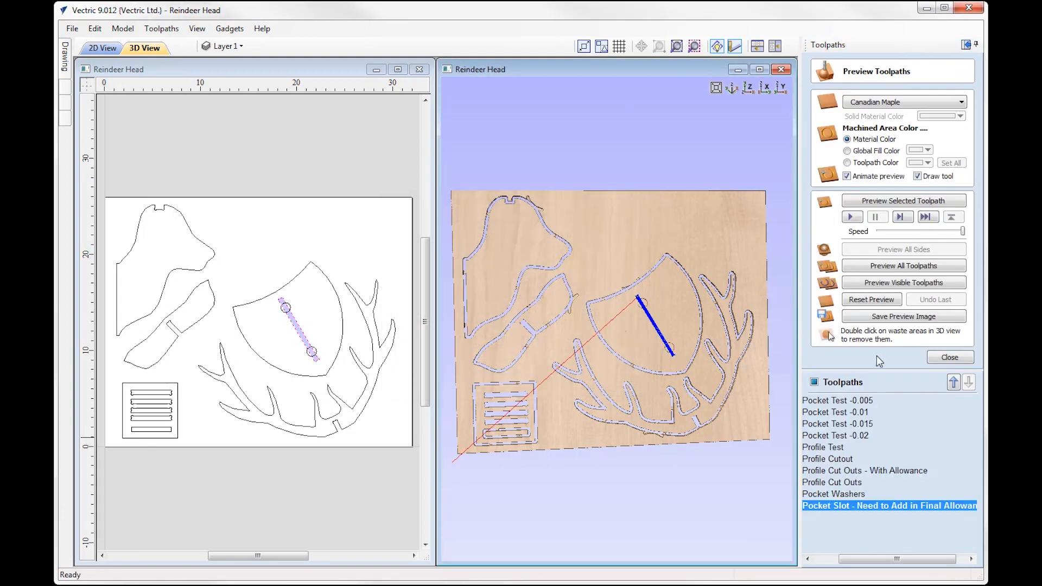
{"action": "left_click", "coordinate": [892, 203]}
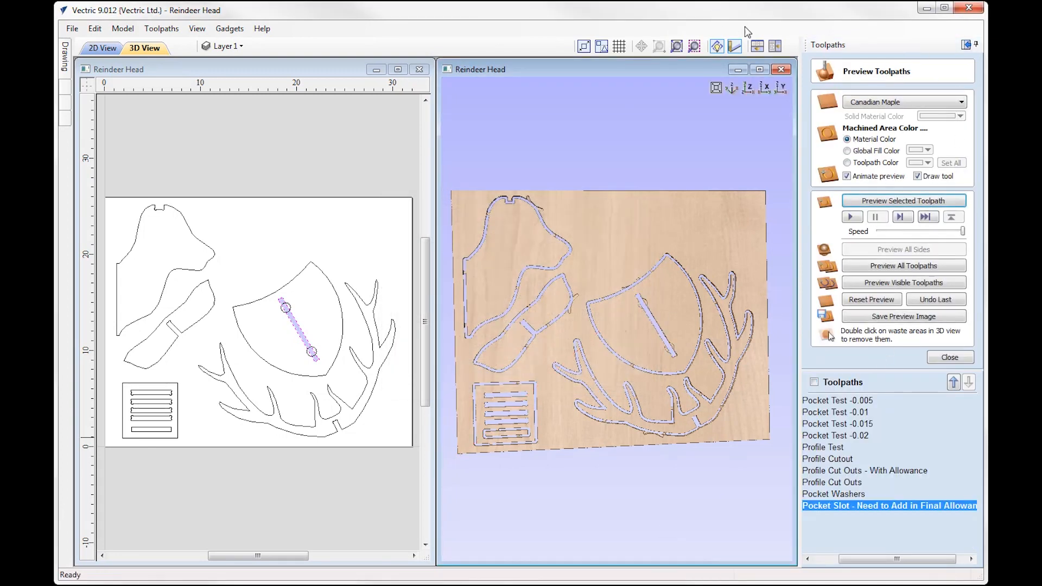
Enlarge the 3D view to full size and inspect the finished preview of the whole sheet from straight above.
{"action": "left_click", "coordinate": [759, 69]}
{"action": "left_click_drag", "start_coordinate": [487, 324], "coordinate": [448, 297]}
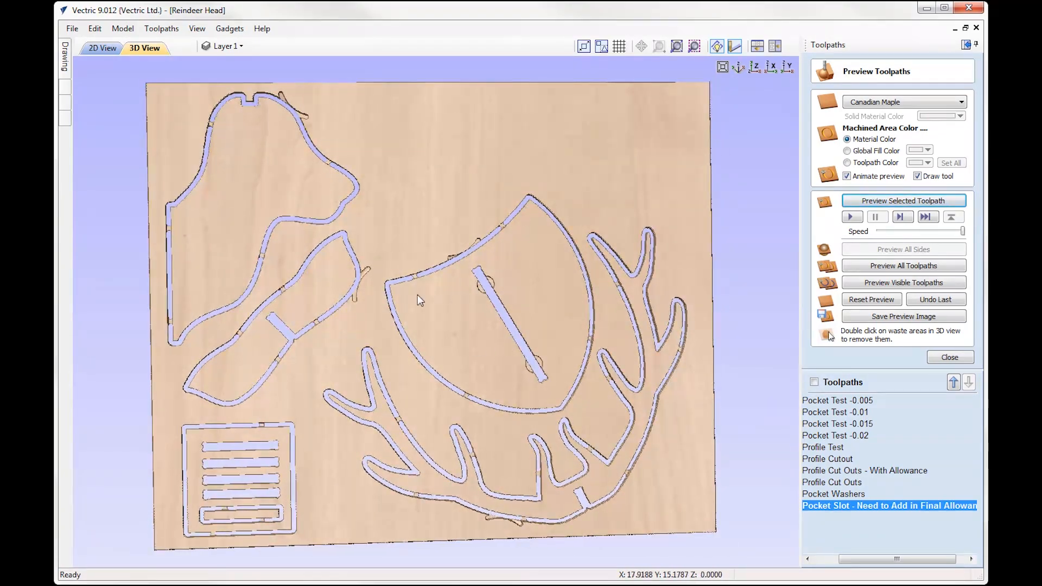
{"action": "left_click", "coordinate": [754, 66]}
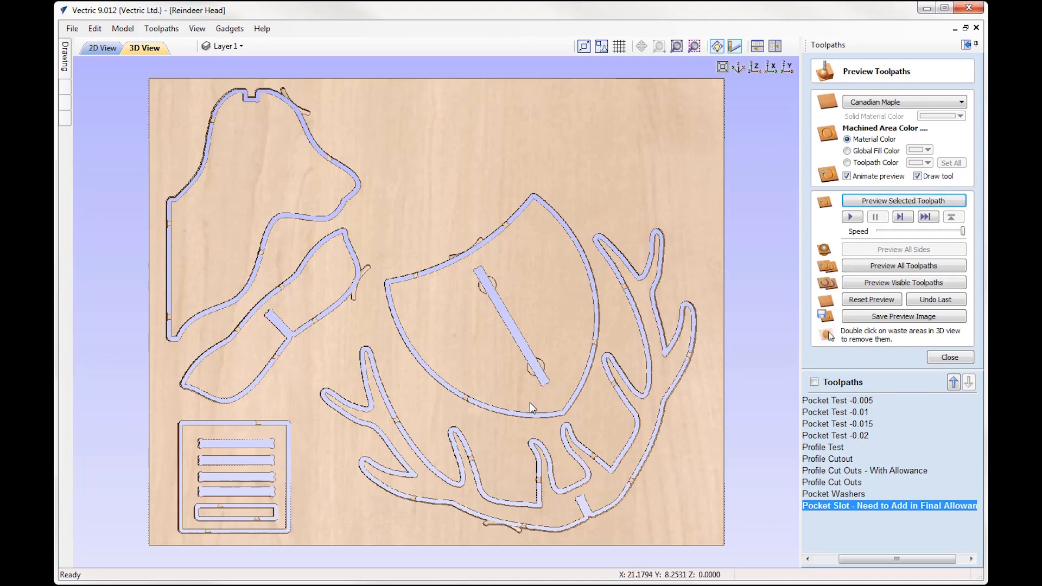
{"action": "left_click_drag", "start_coordinate": [902, 559], "coordinate": [872, 560]}
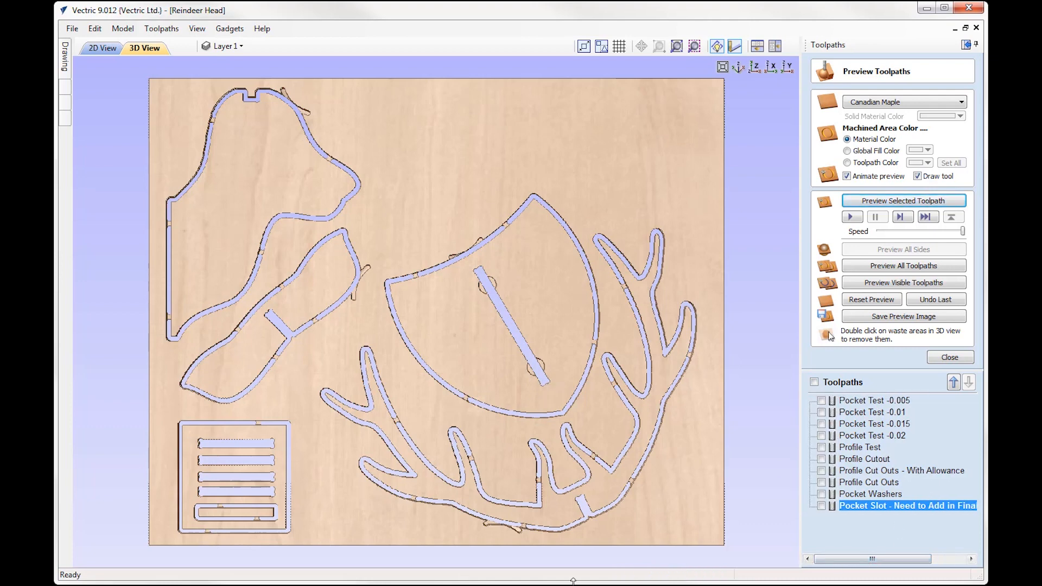